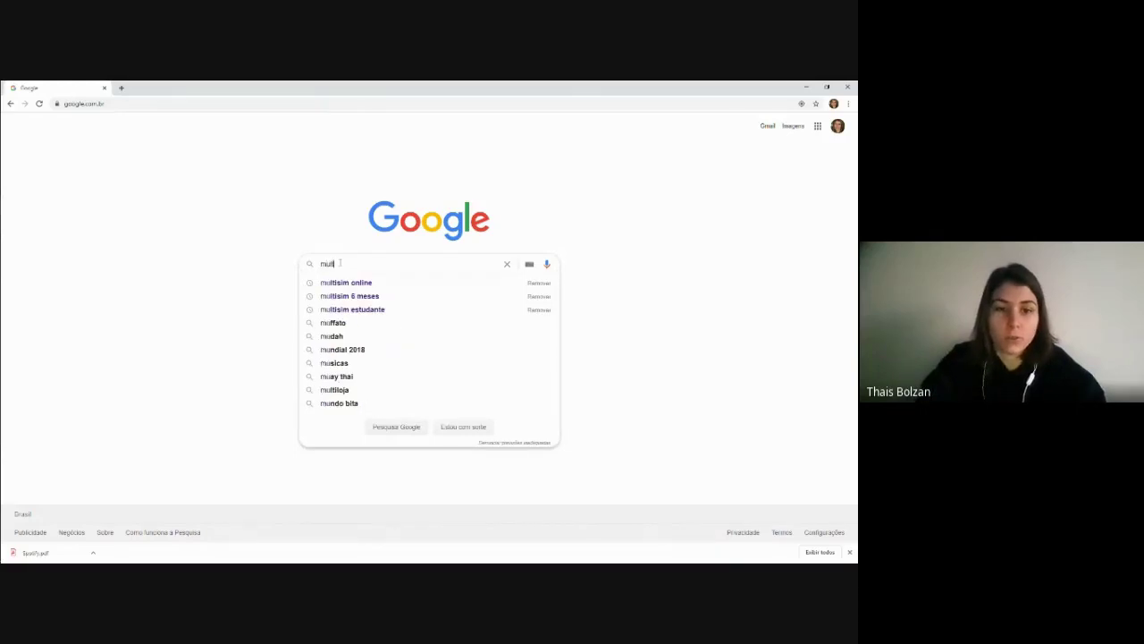
Step: Search Google for "multisim online" and open the Multisim Live Online Circuit Simulator site
key("Down")
key("Return")
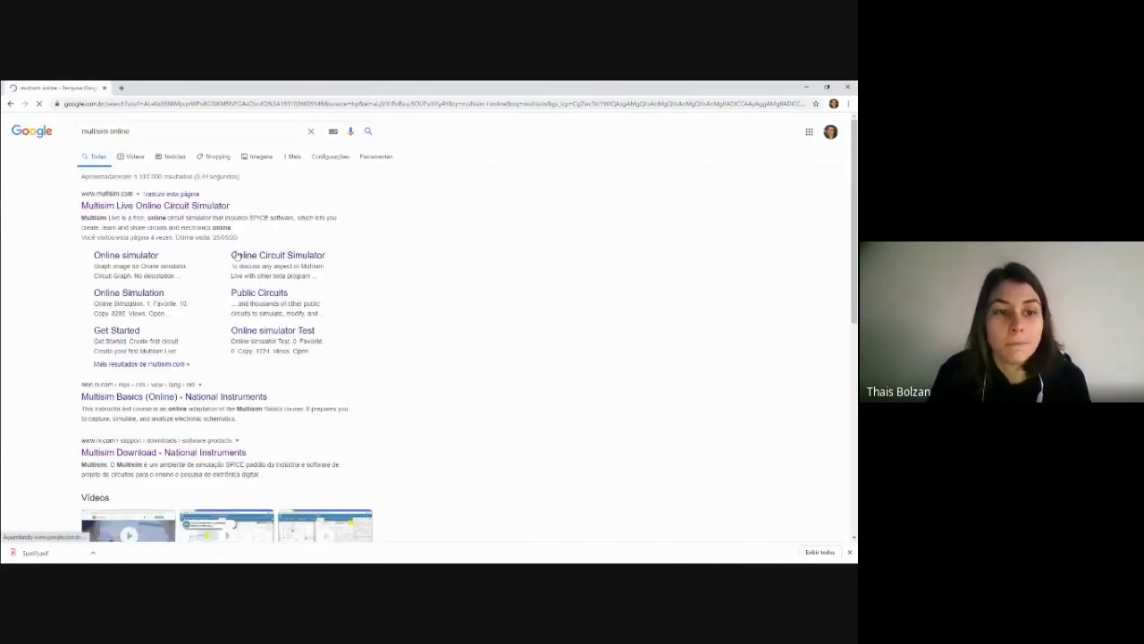
left_click(117, 208)
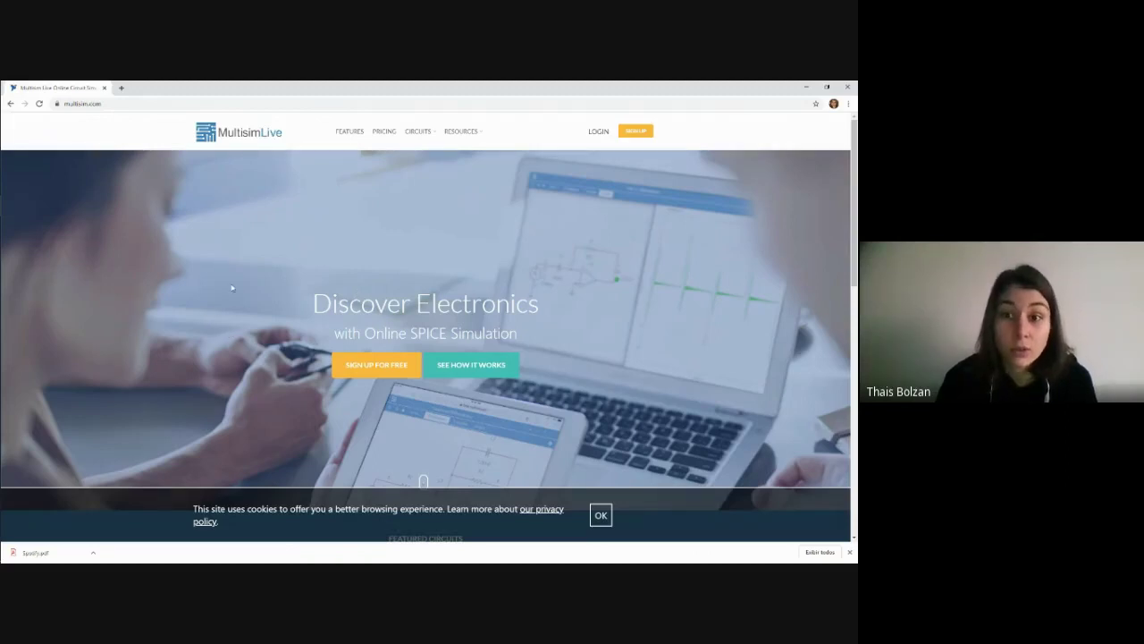
Step: Open the free sign-up form and examine the fields required to create an NI user account
left_click(368, 367)
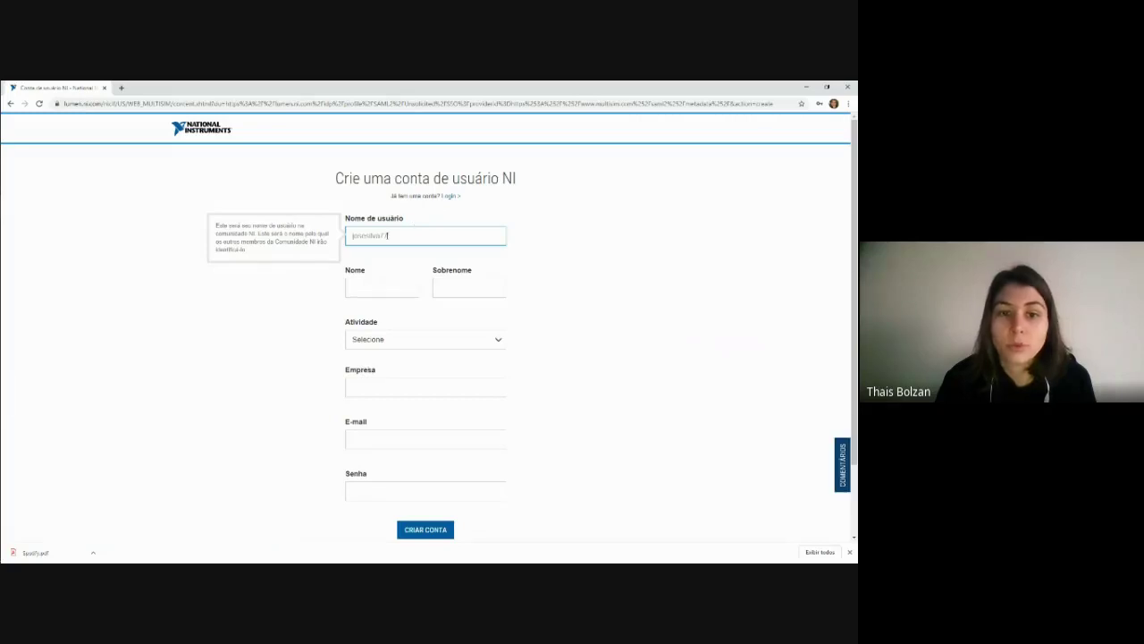
scroll(401, 278, "down", 2)
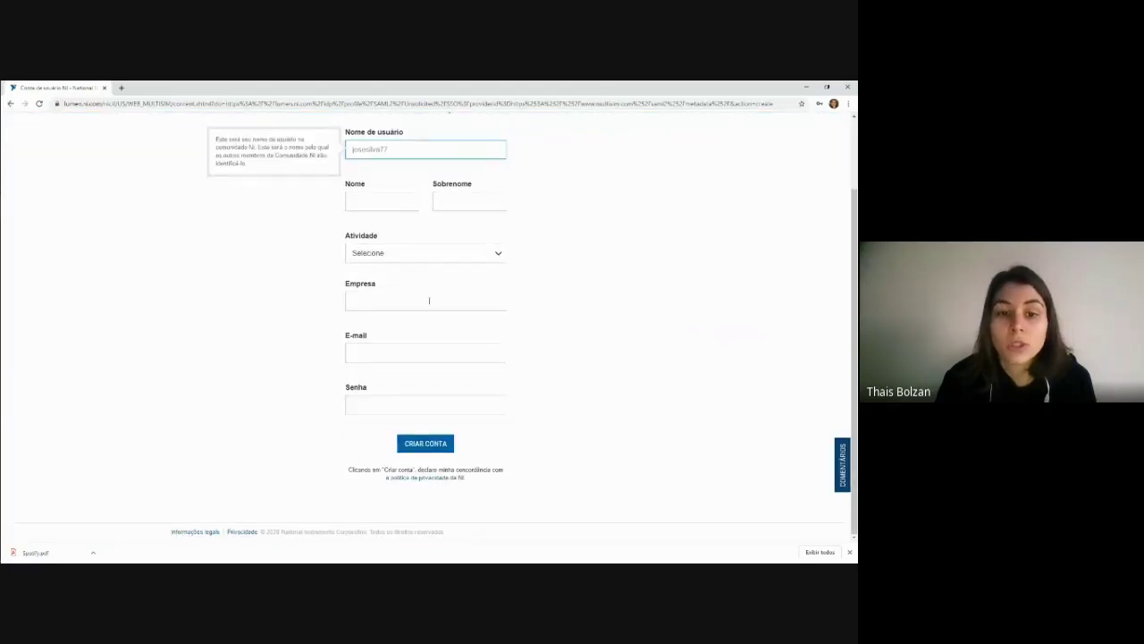
left_click(386, 301)
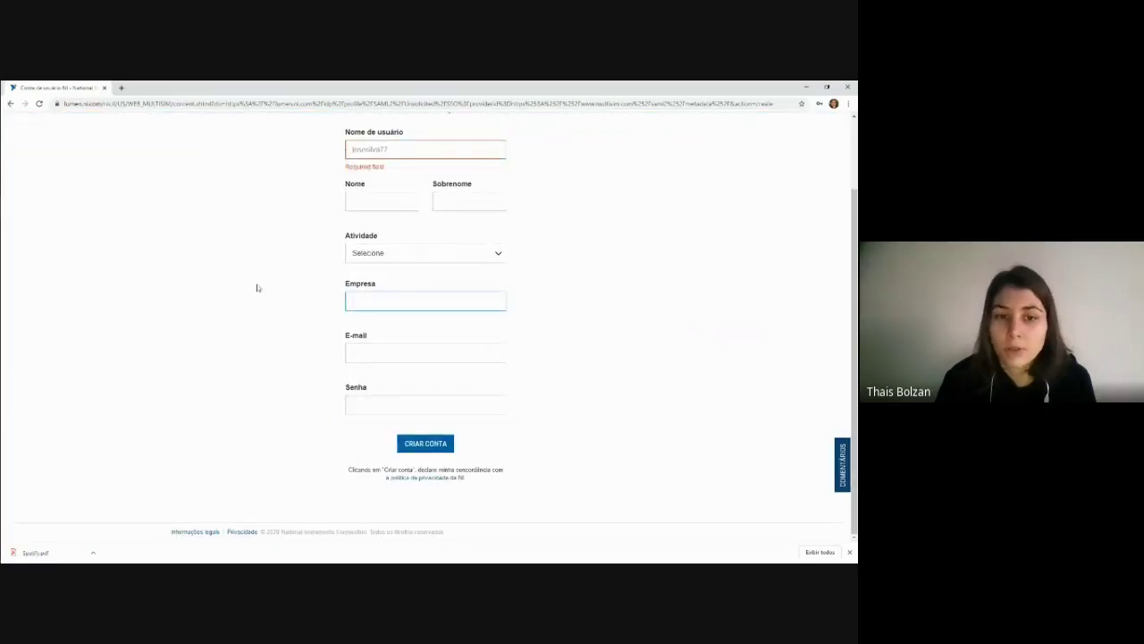
scroll(417, 235, "down", 4)
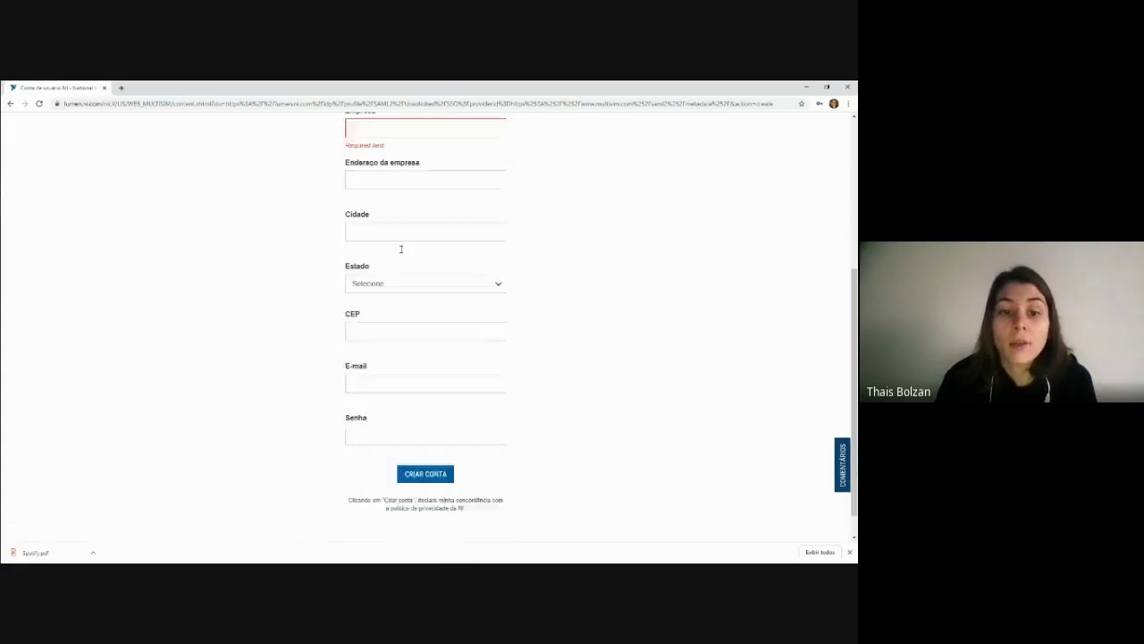
scroll(401, 248, "down", 1)
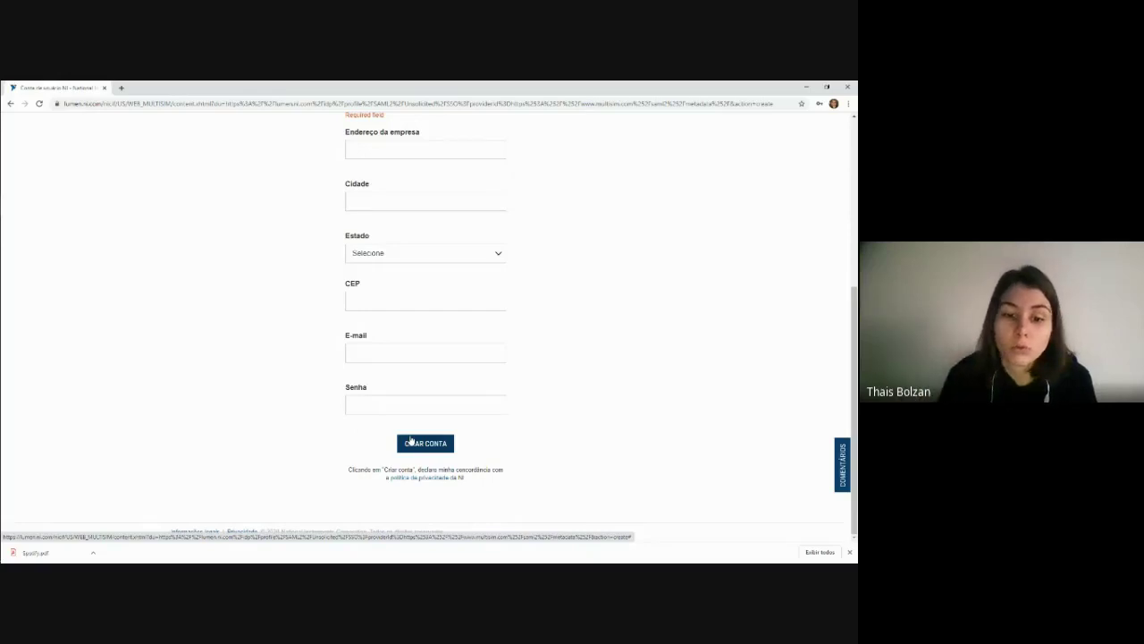
scroll(421, 355, "up", 1)
scroll(421, 356, "up", 3)
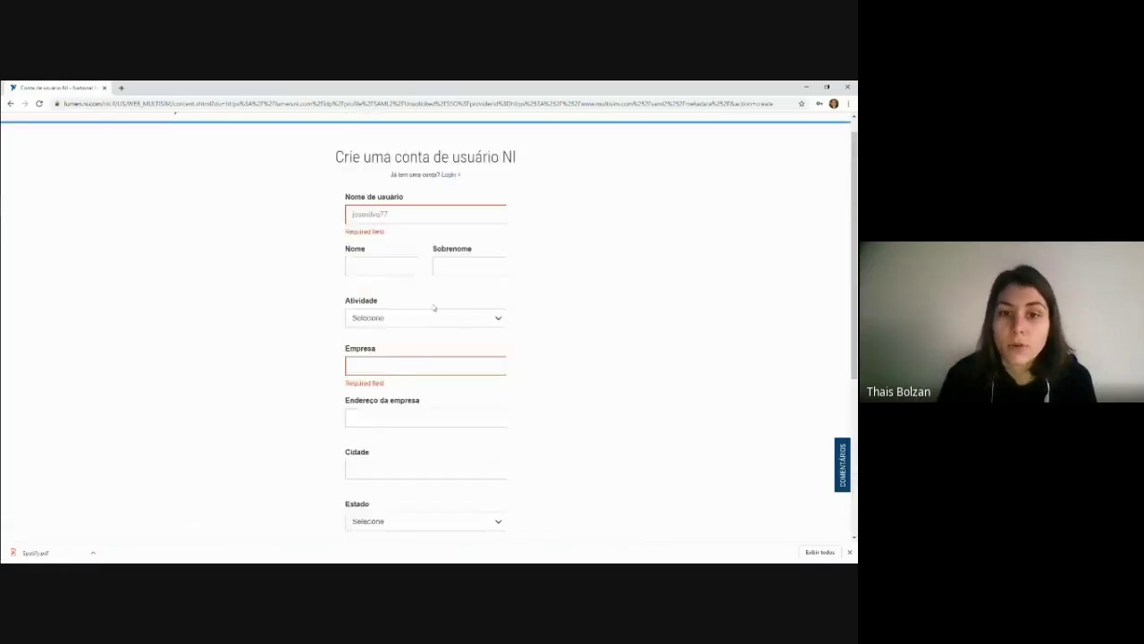
Step: Log in to the existing NI account with the account password and create a new circuit
left_click(448, 196)
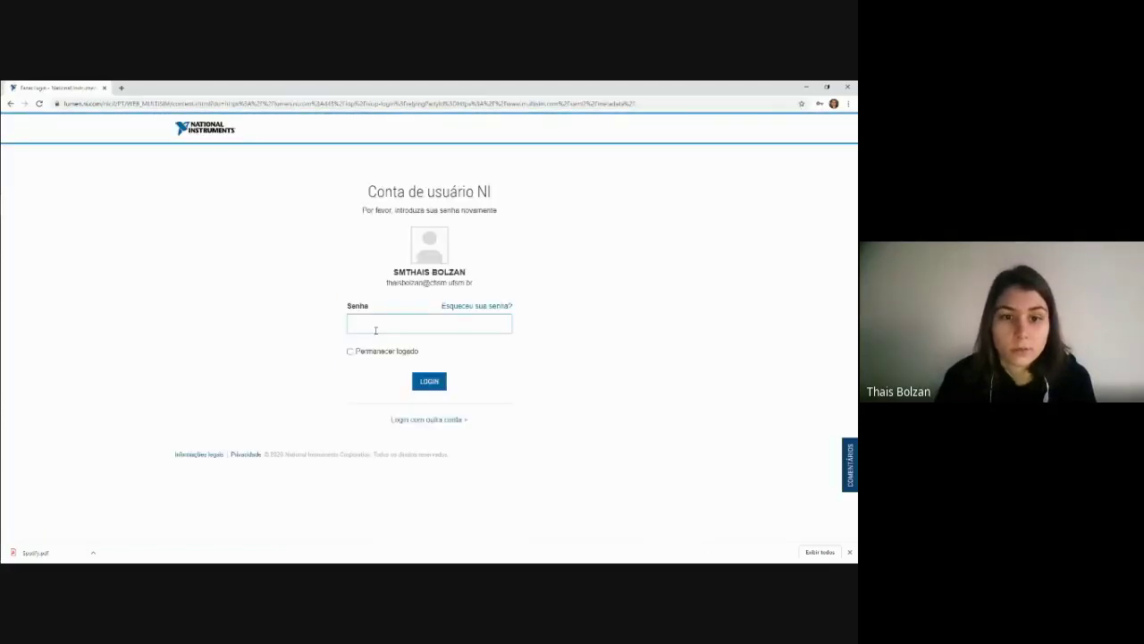
left_click(375, 330)
left_click(384, 345)
left_click(424, 382)
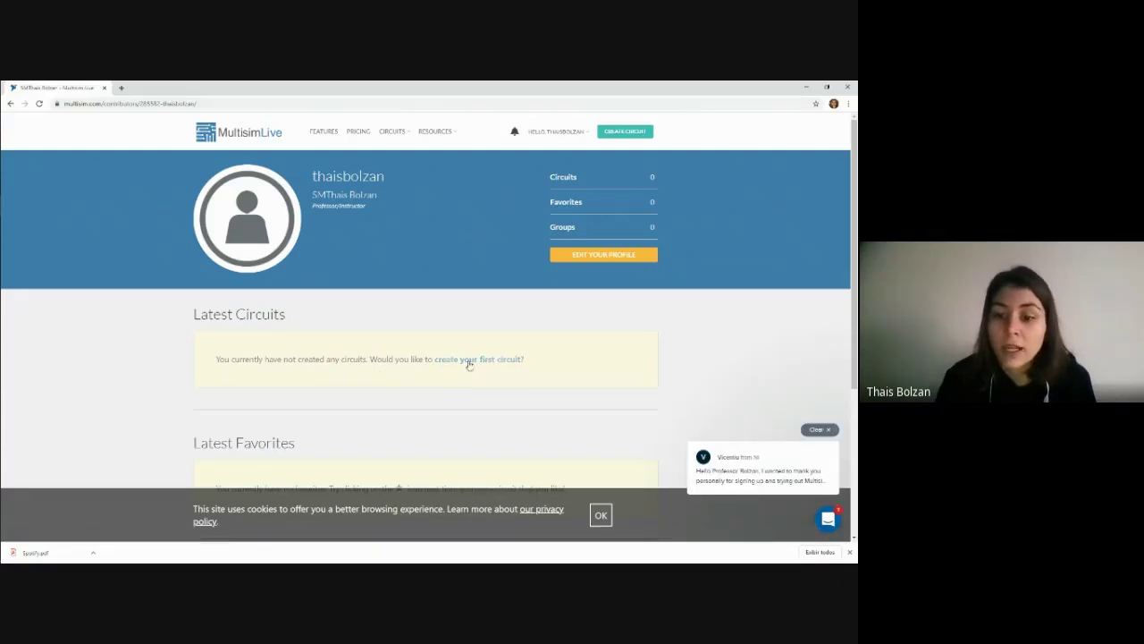
left_click(614, 134)
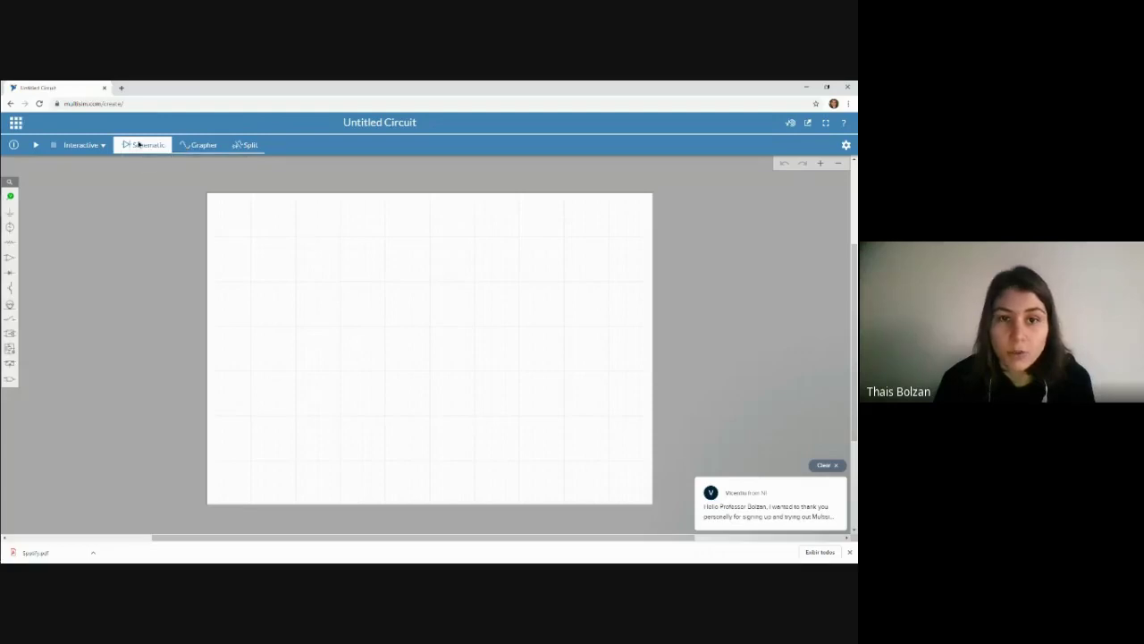
Step: Look at the Grapher and Split views, dismiss the chat message, and return to the Schematic view
left_click(198, 146)
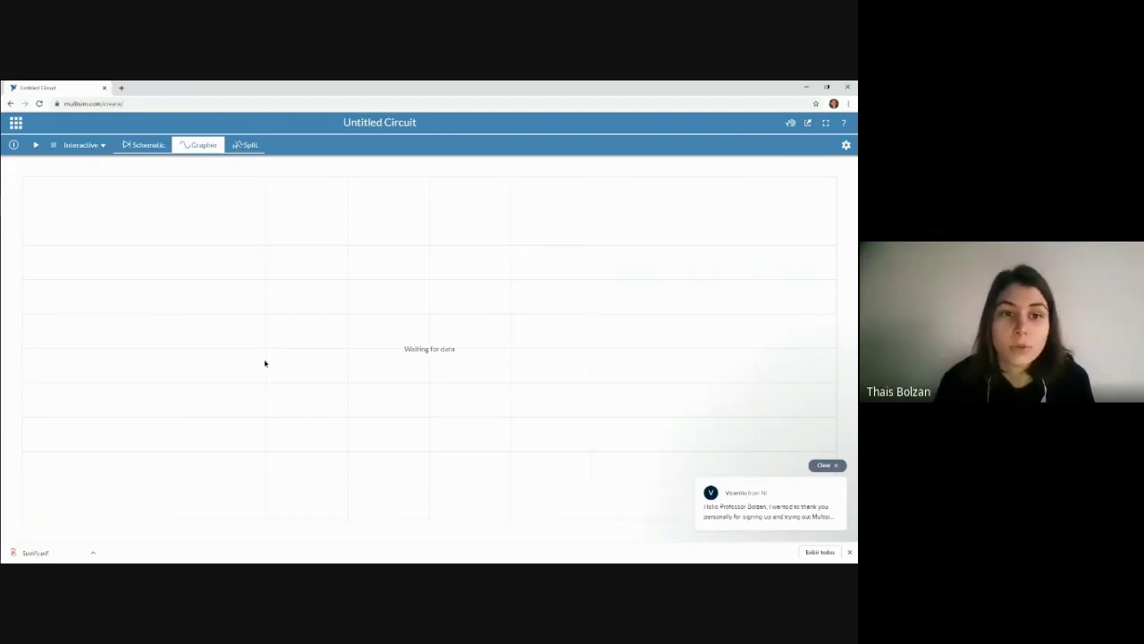
left_click(245, 145)
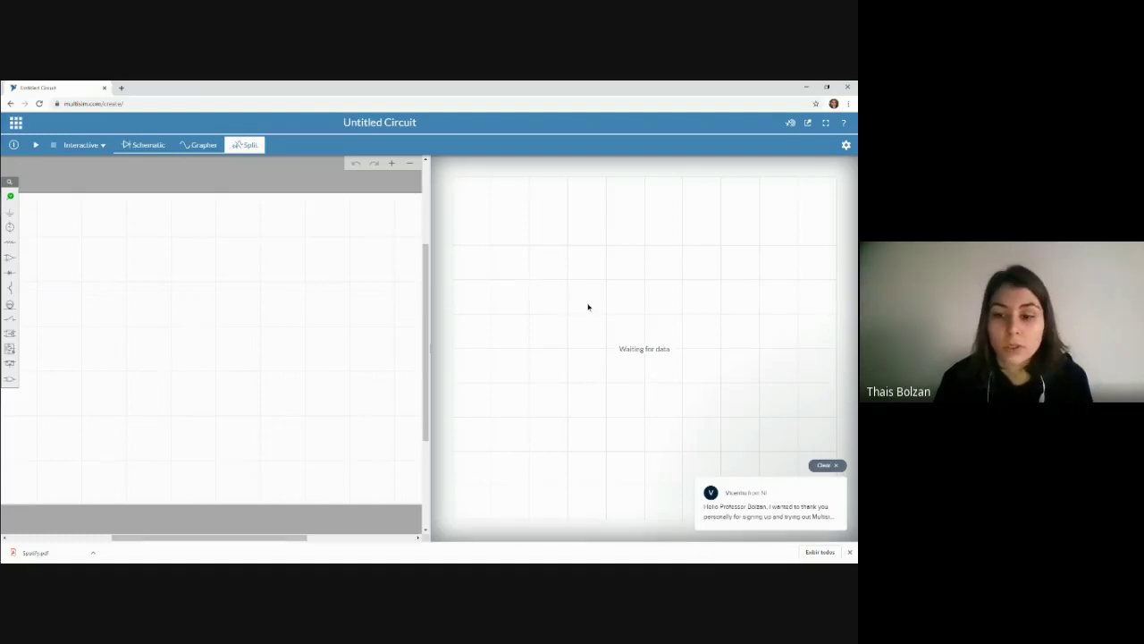
left_click(835, 465)
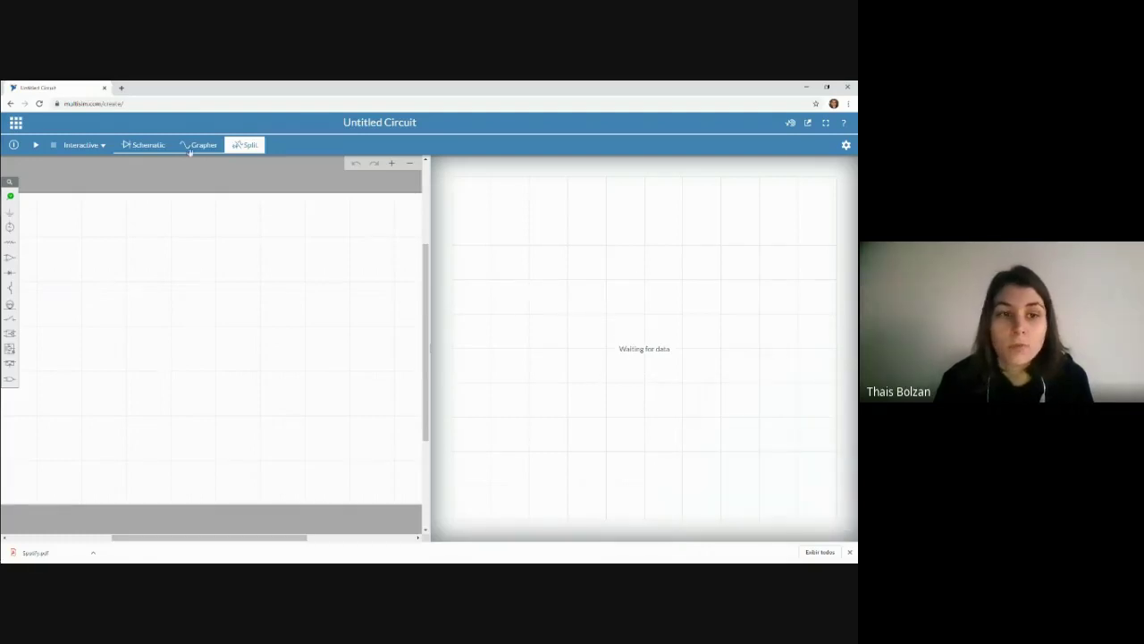
left_click(150, 148)
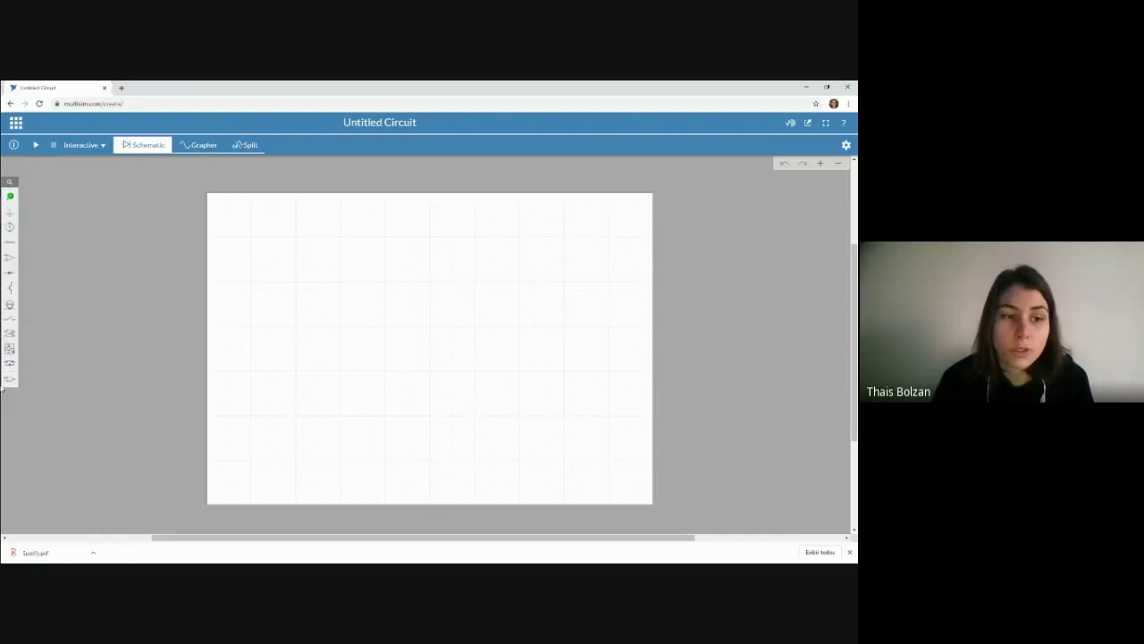
Step: Place a DC Voltage source near the left edge of the schematic sheet
left_click(8, 216)
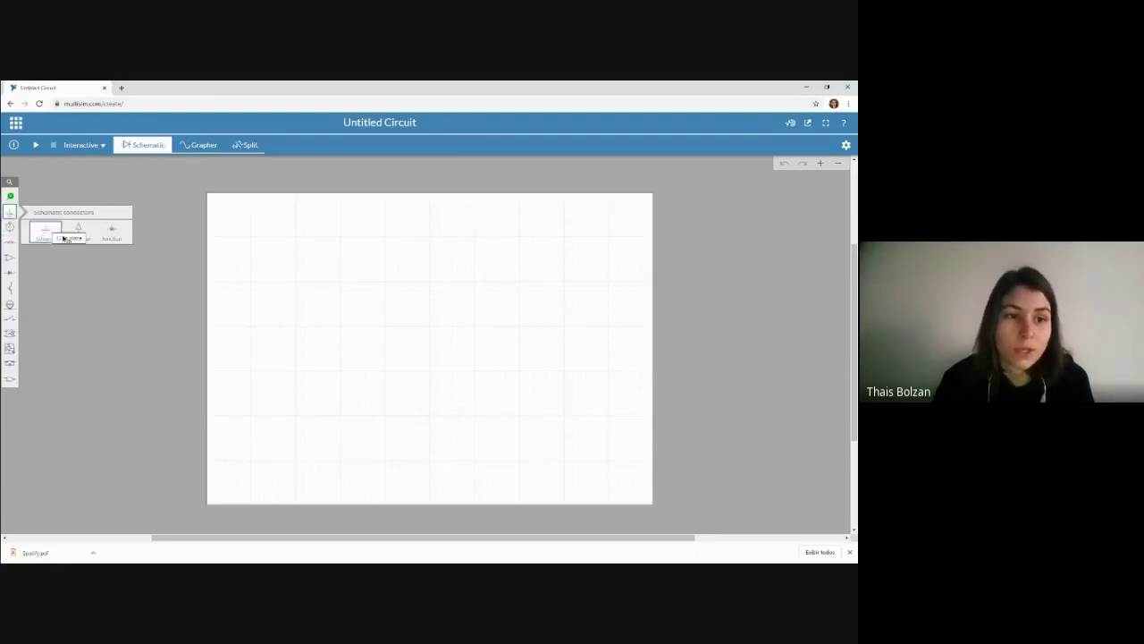
left_click(8, 229)
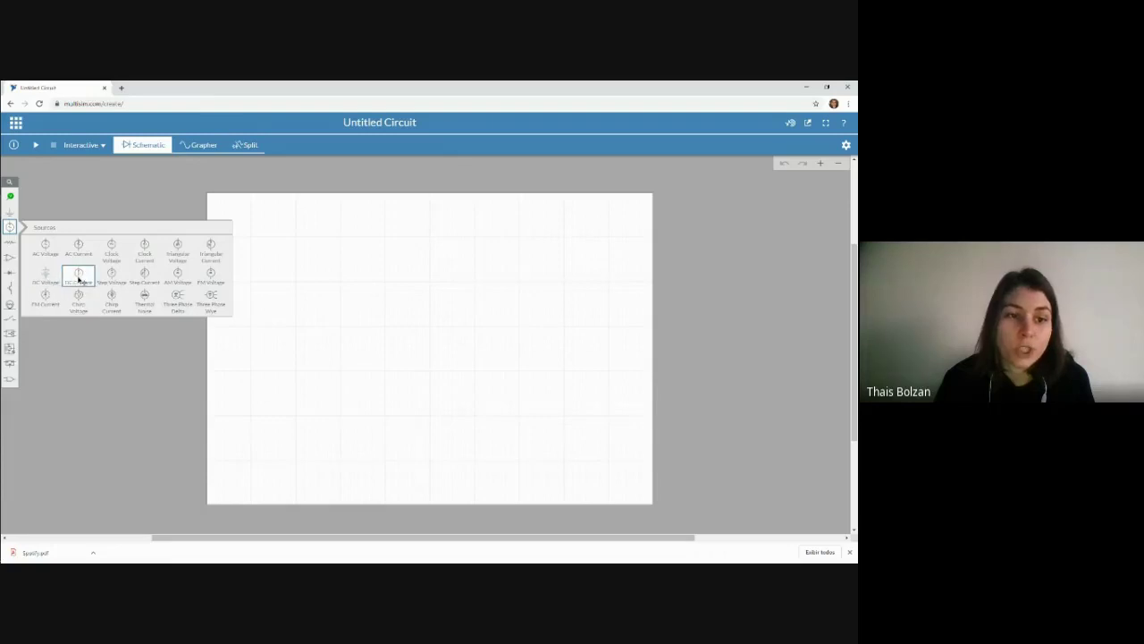
left_click(43, 278)
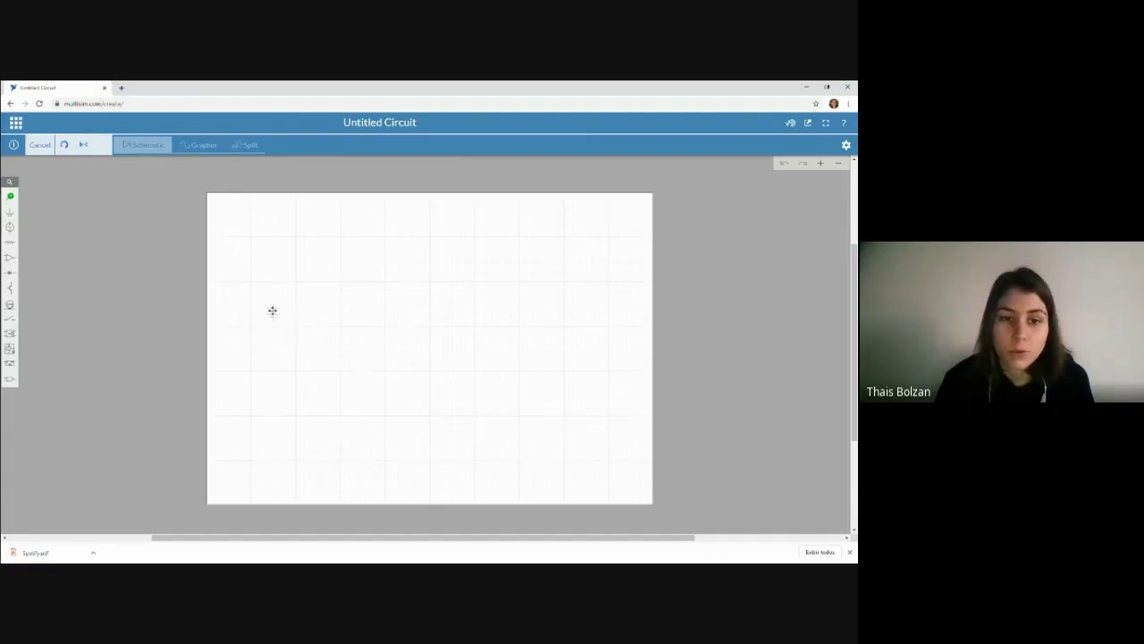
left_click(272, 310)
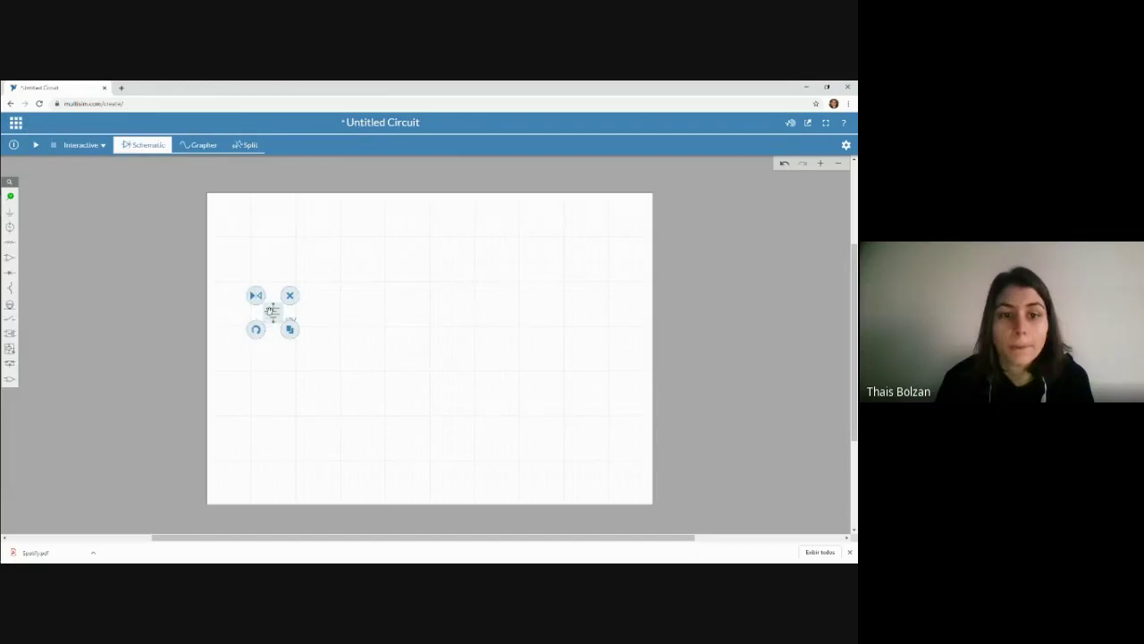
Step: Rotate the DC voltage source through a full turn in four quarter-turn steps
left_click(256, 330)
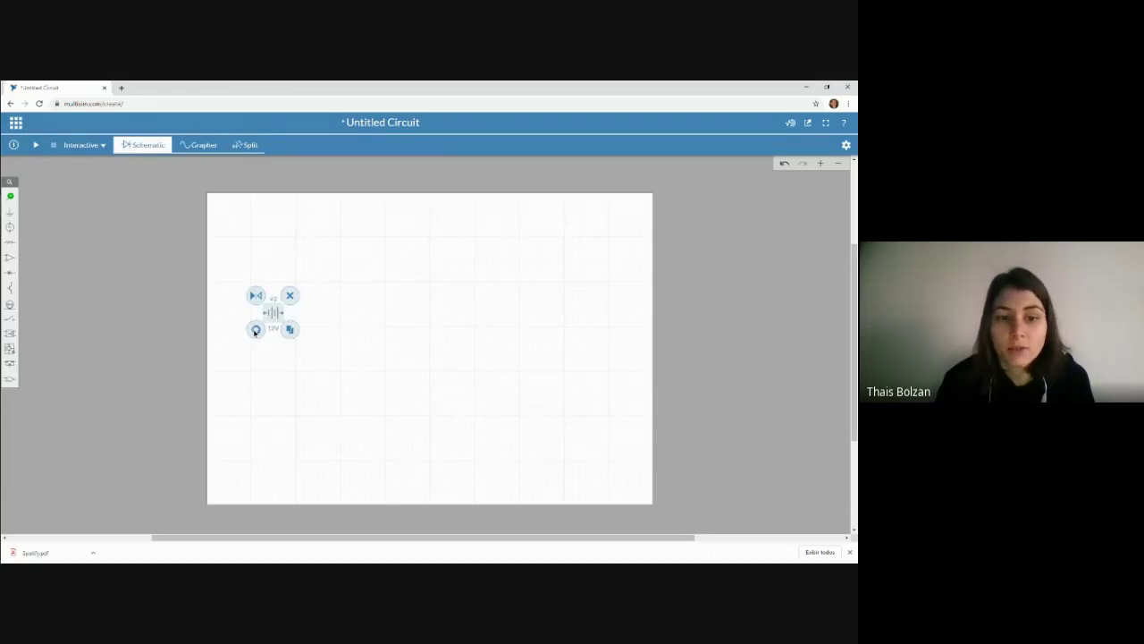
left_click(256, 330)
left_click(256, 330)
left_click(256, 330)
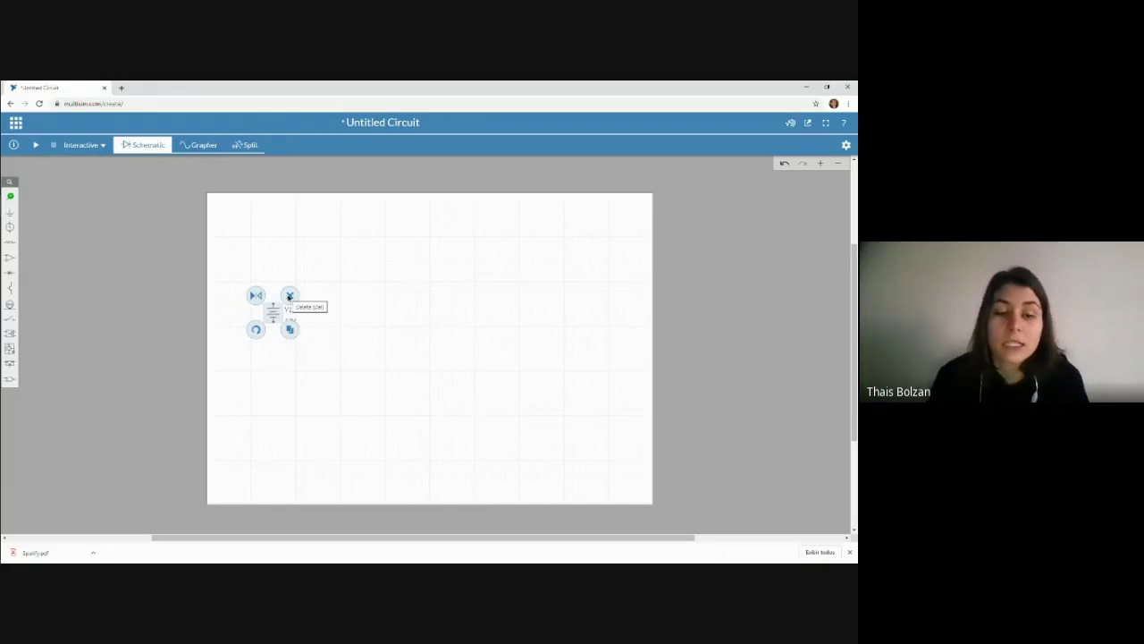
left_click(306, 380)
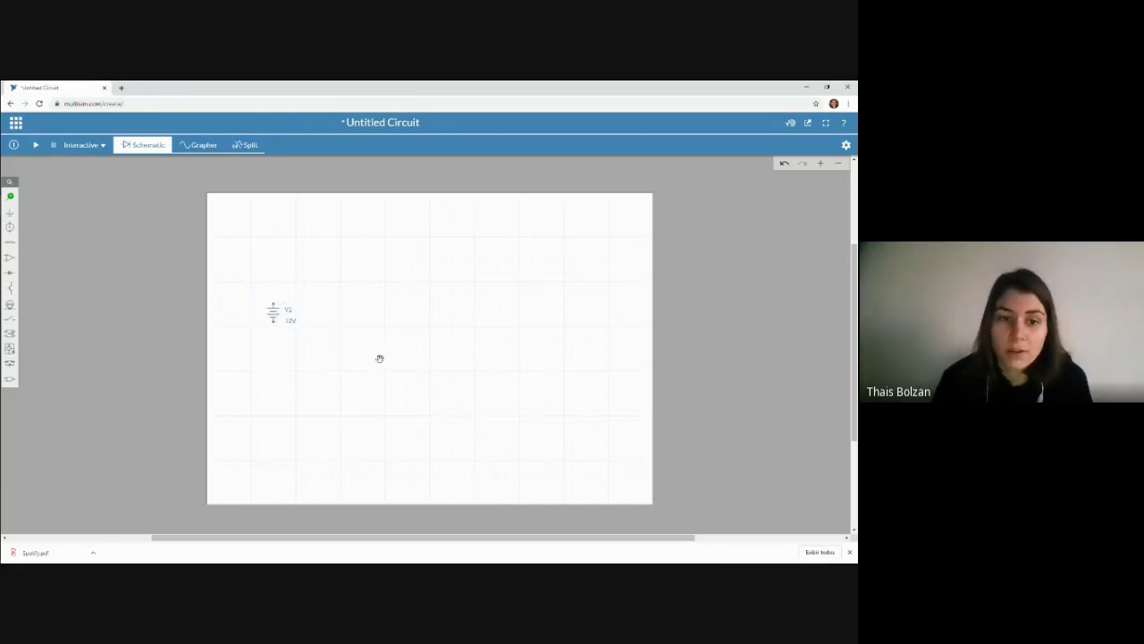
Step: Set the DC_mag voltage of the DC source to 10 V
left_click(274, 313)
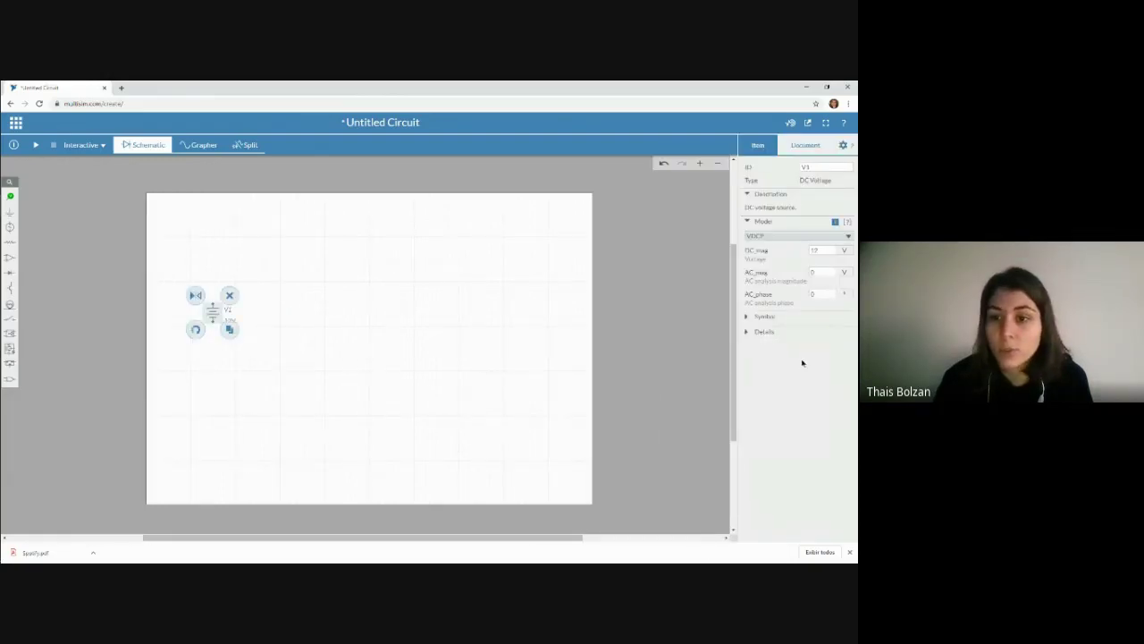
left_click(823, 250)
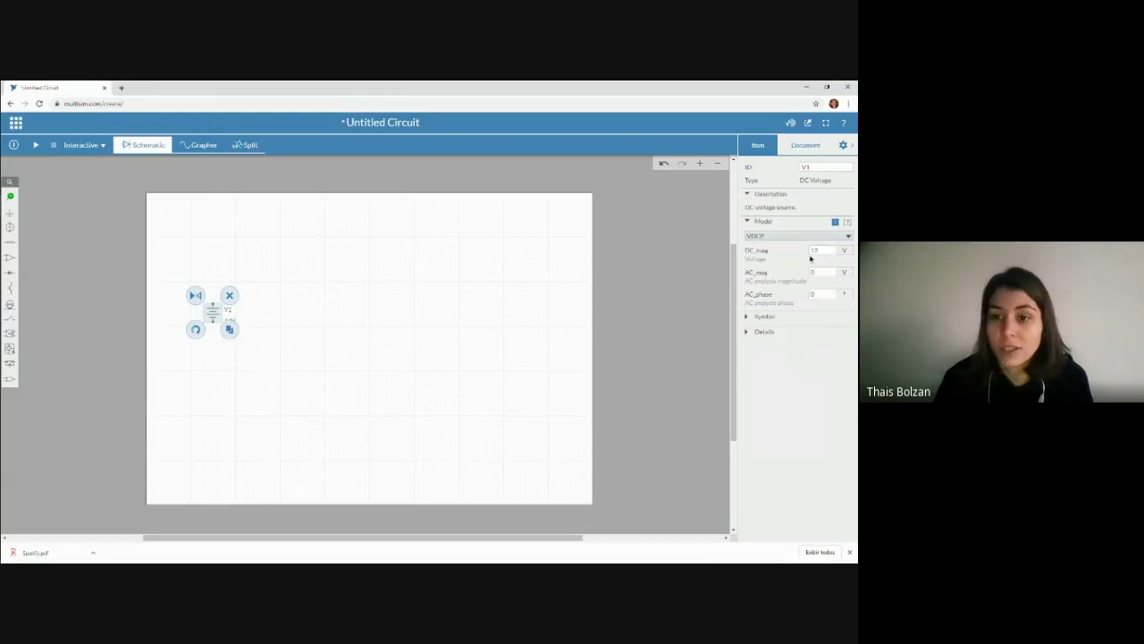
left_click_drag(812, 256, 802, 257)
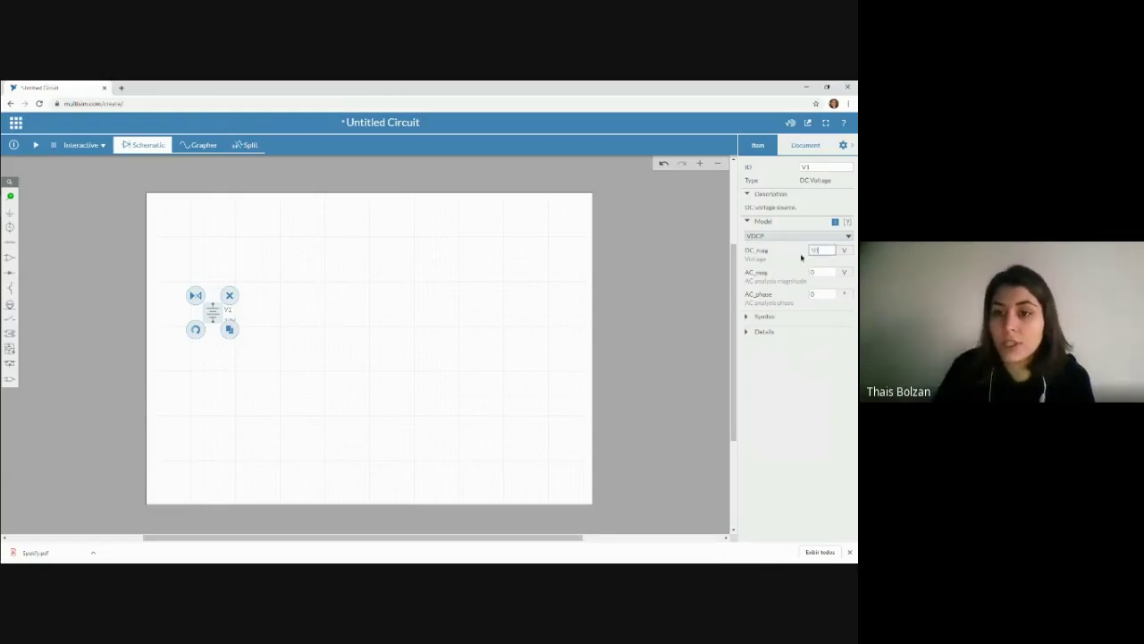
type("10")
Step: Rename the DC voltage source's ID to Fonte1
double_click(804, 167)
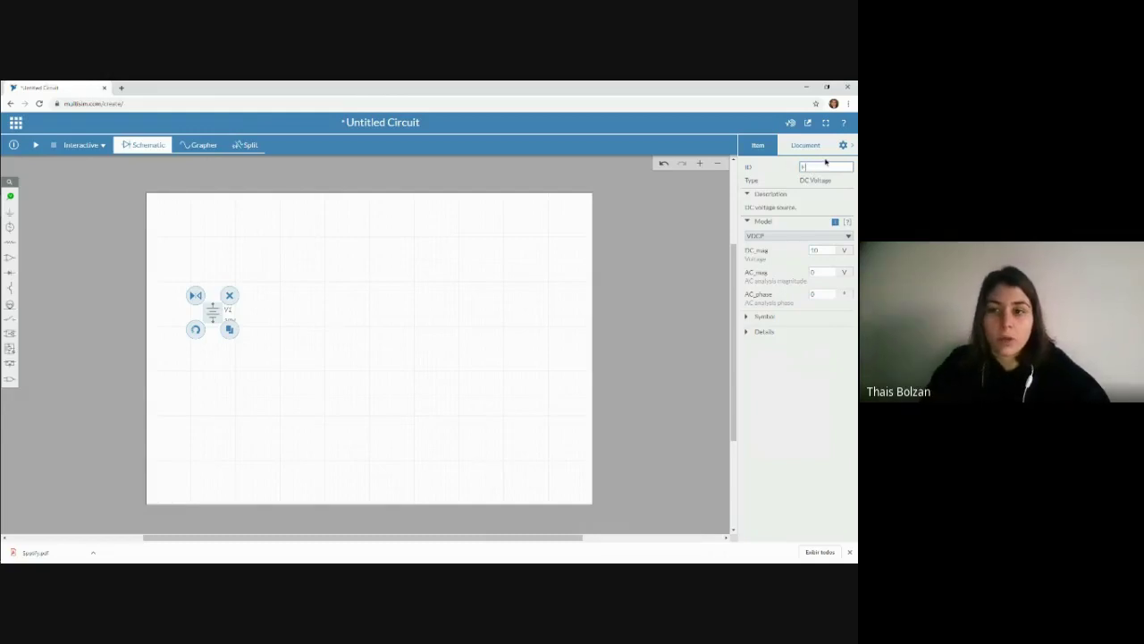
type("Fonte 1")
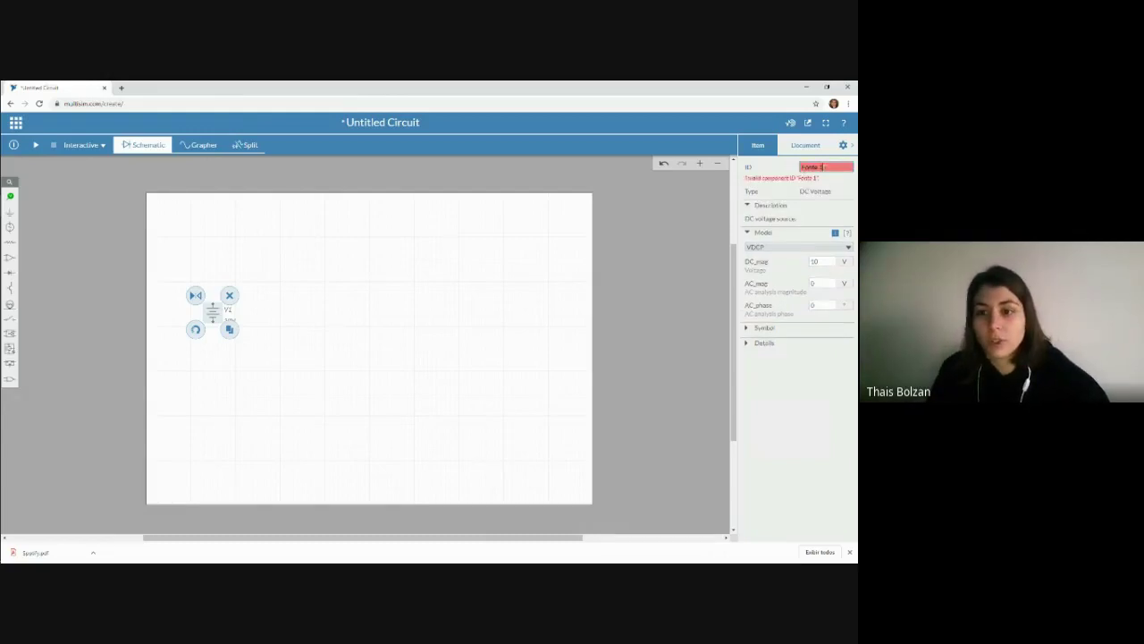
key("BackSpace")
key("BackSpace")
type("1")
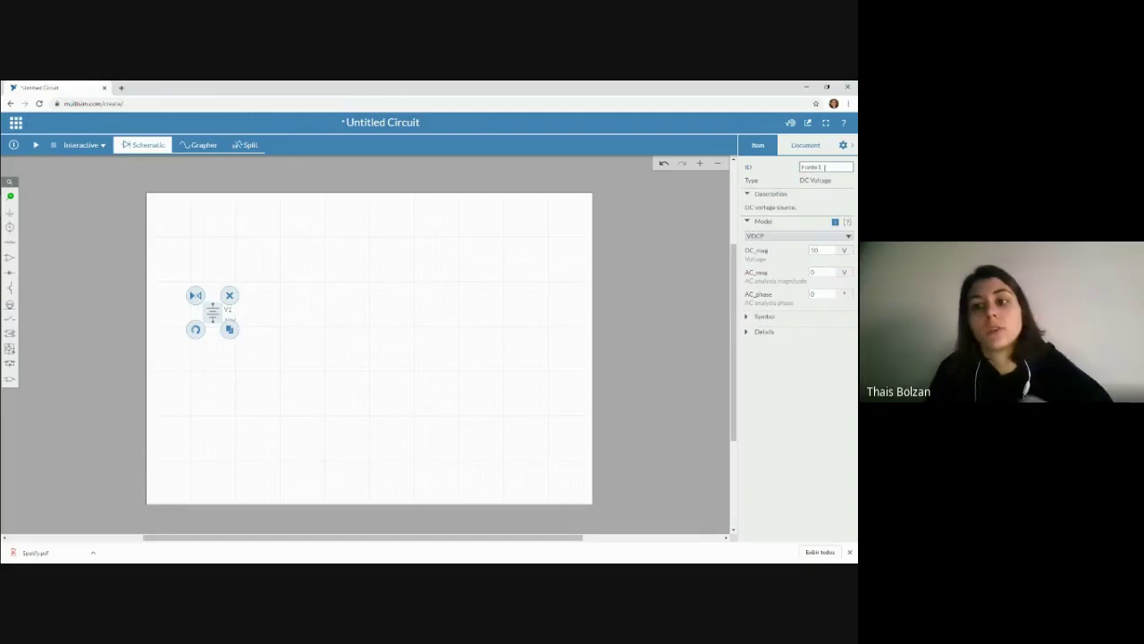
left_click(208, 334)
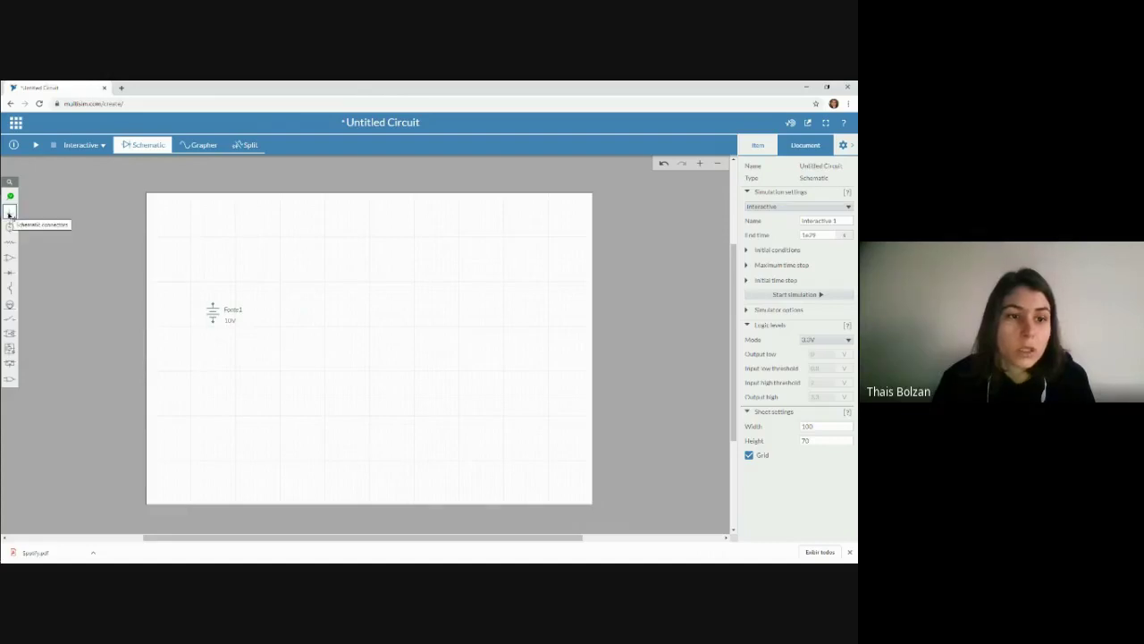
Step: Place a resistor beside the voltage source, rotate it to vertical, and align it level with the source
left_click(9, 243)
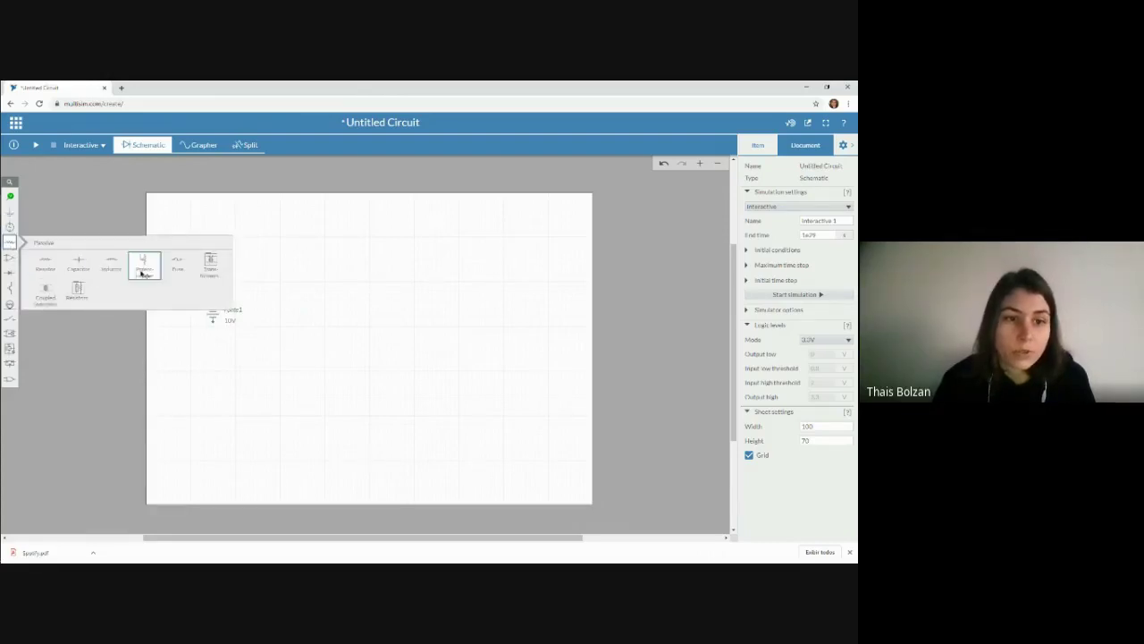
left_click(45, 261)
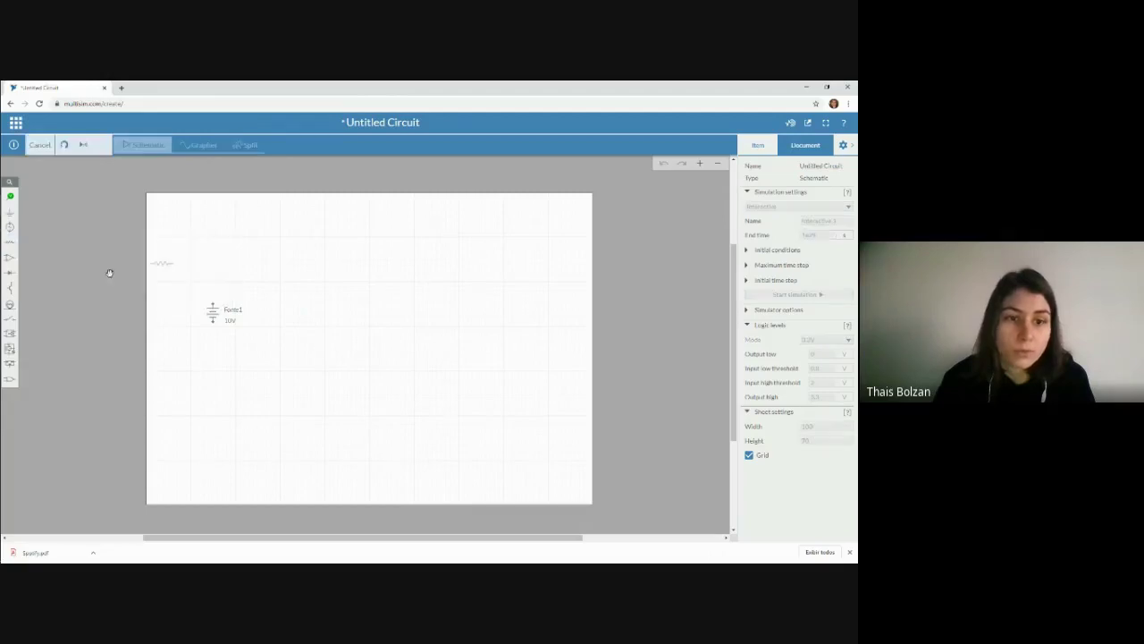
left_click(284, 312)
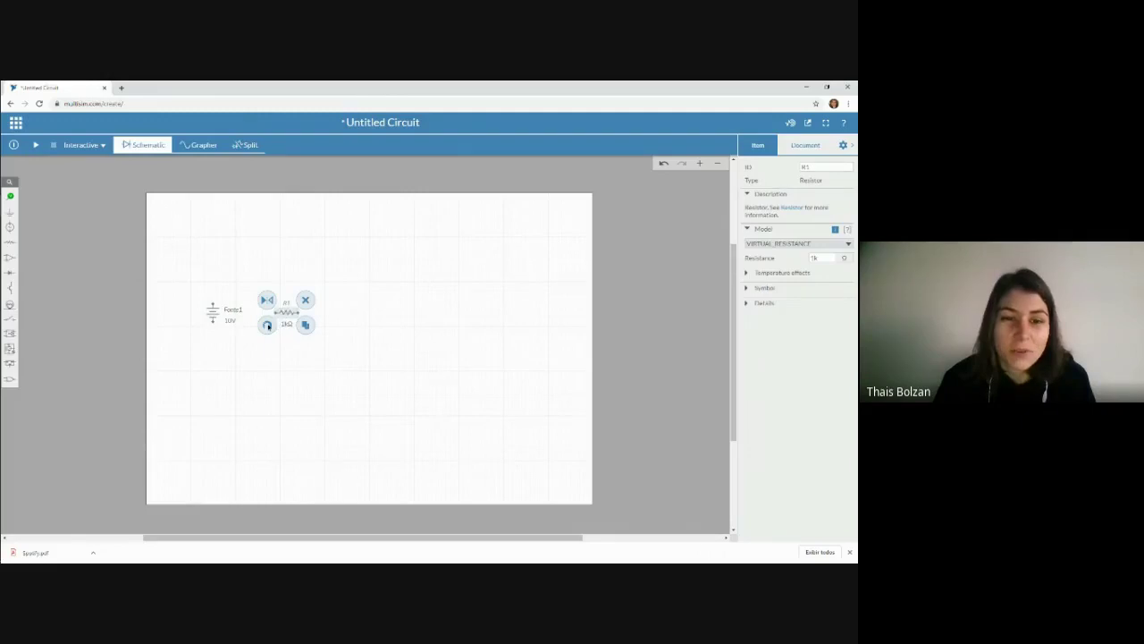
left_click(268, 326)
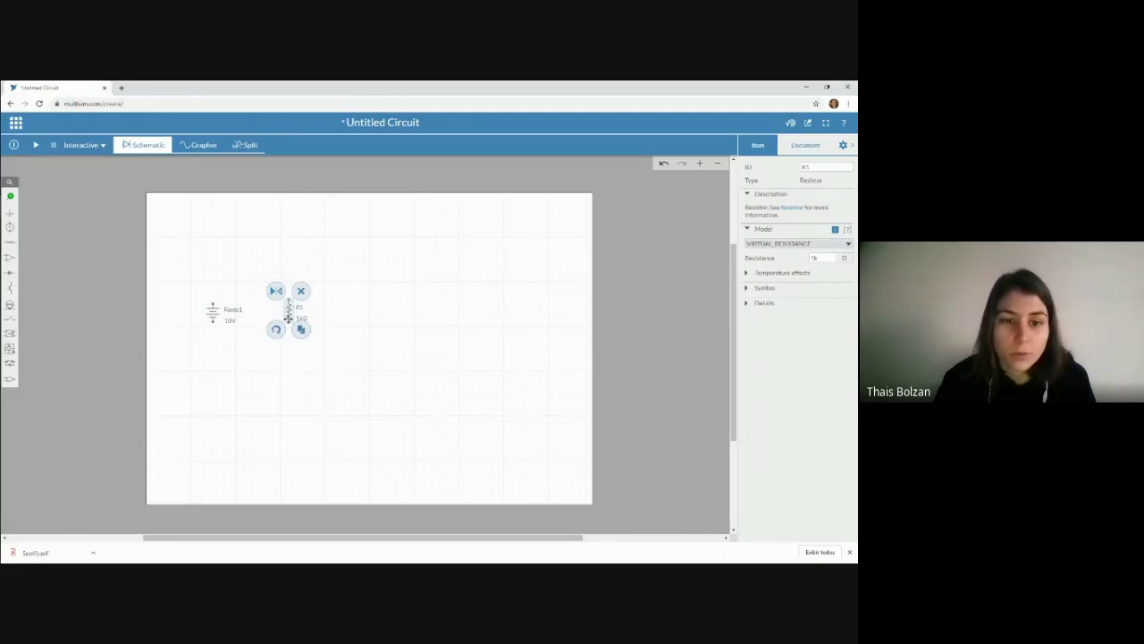
left_click_drag(288, 317, 288, 317)
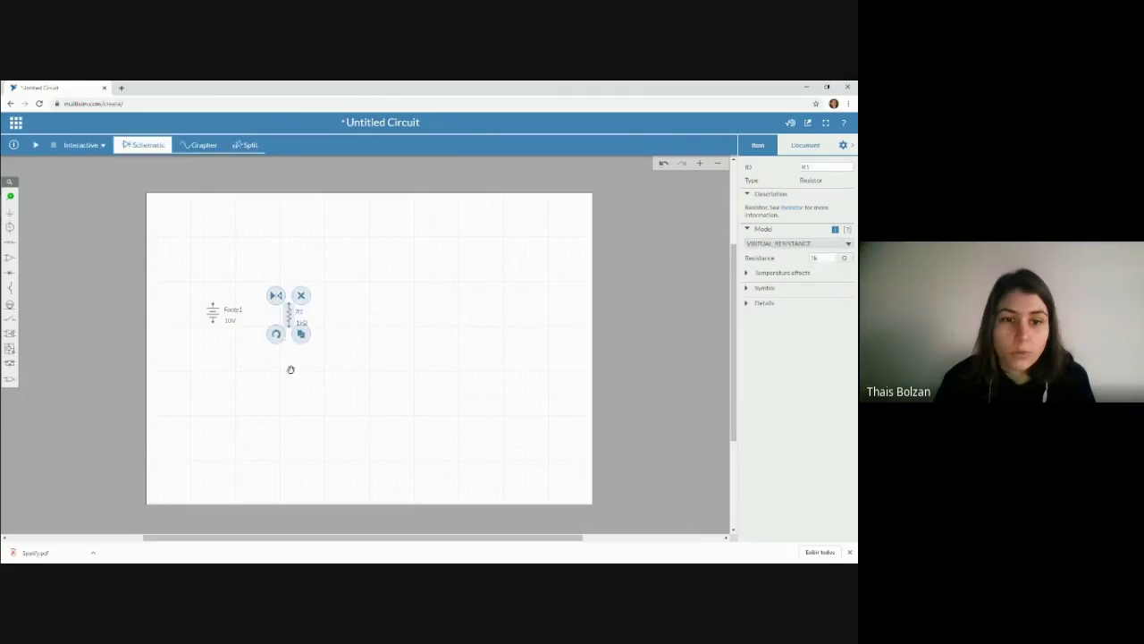
left_click(296, 373)
Step: Set the resistance of the vertical resistor to 10 Ω
left_click(290, 315)
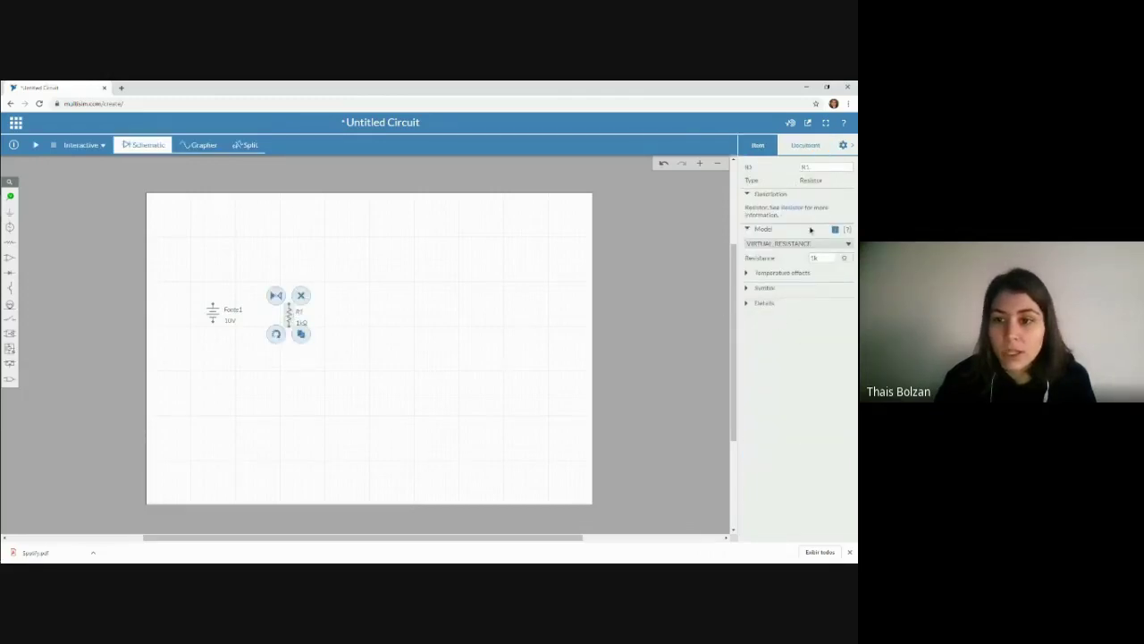
double_click(824, 259)
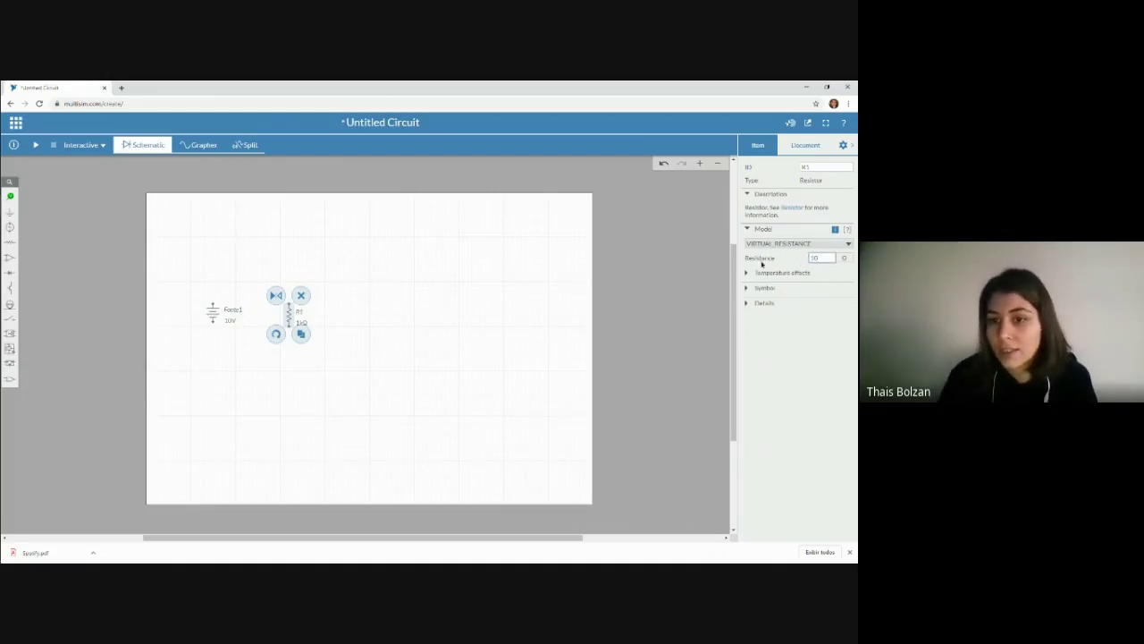
double_click(824, 167)
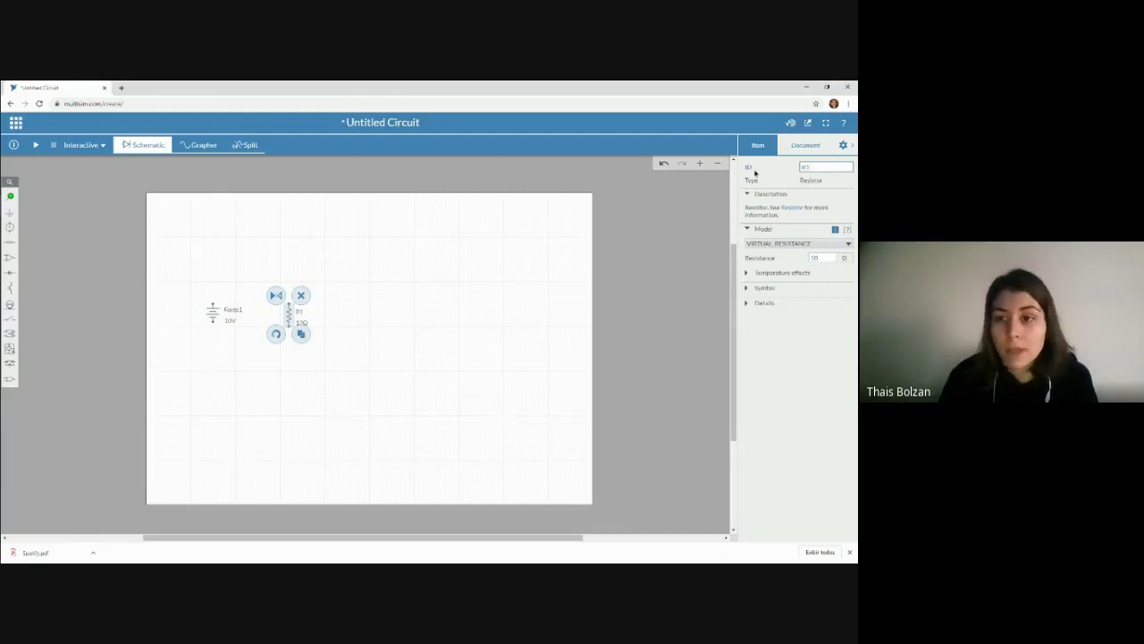
left_click(434, 374)
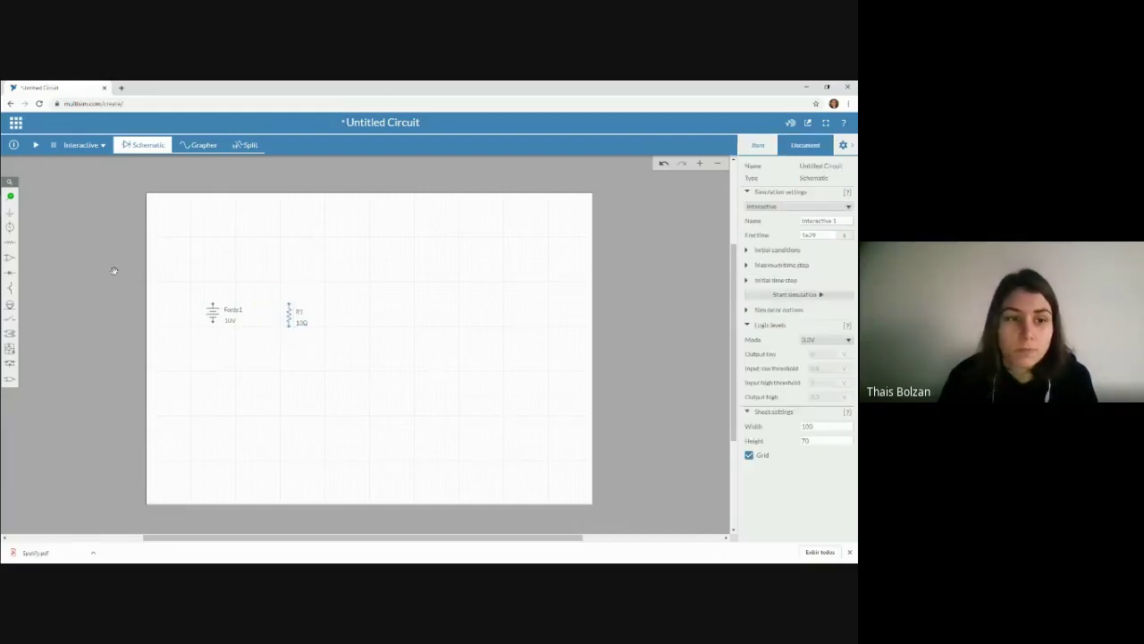
Step: Browse the analog, diode, transistor, indicator, switch and modeling block component categories
left_click(9, 257)
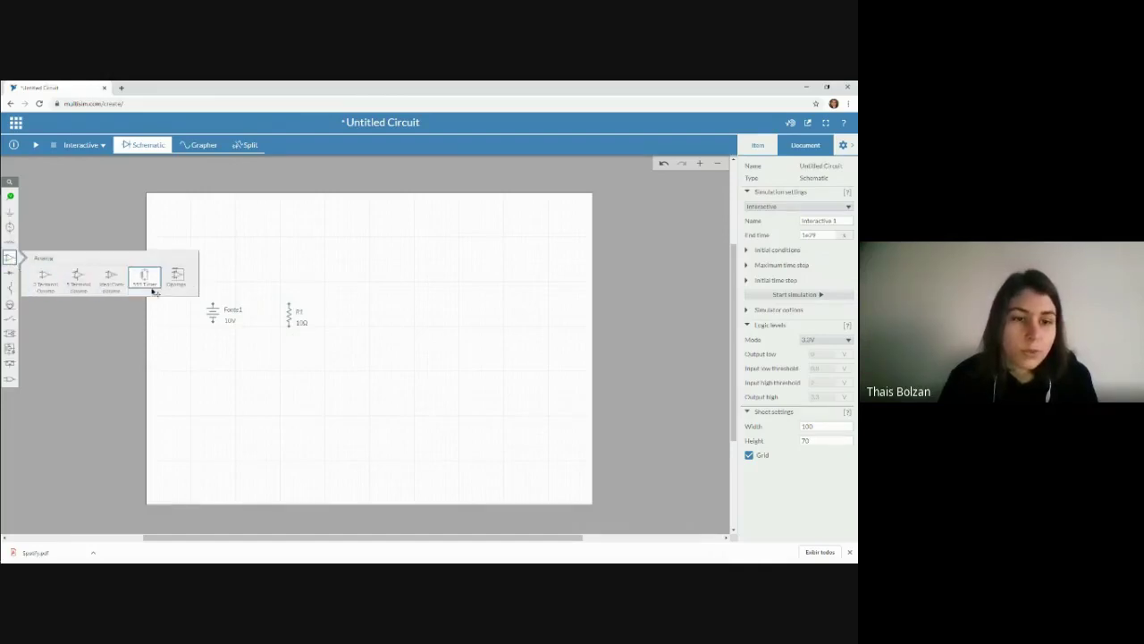
left_click(9, 273)
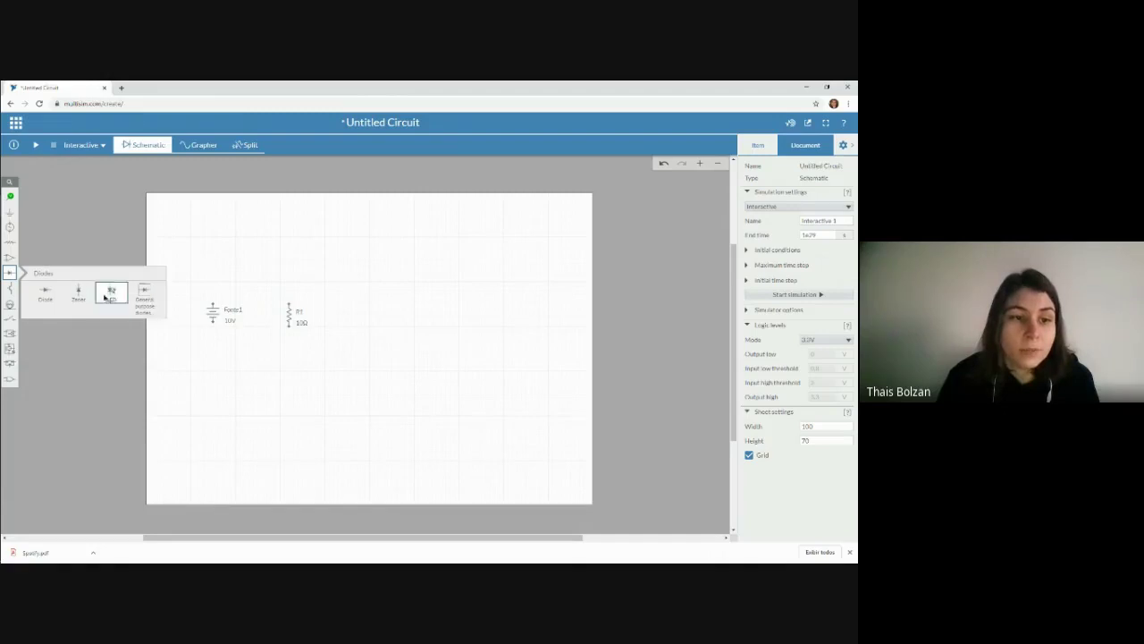
left_click(9, 288)
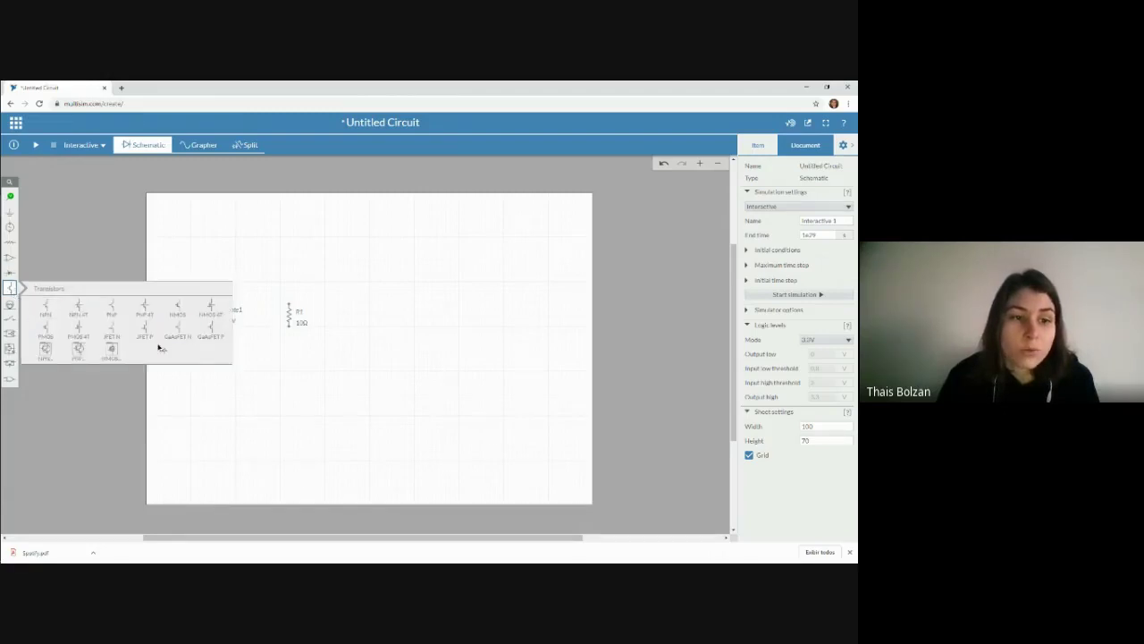
left_click(9, 304)
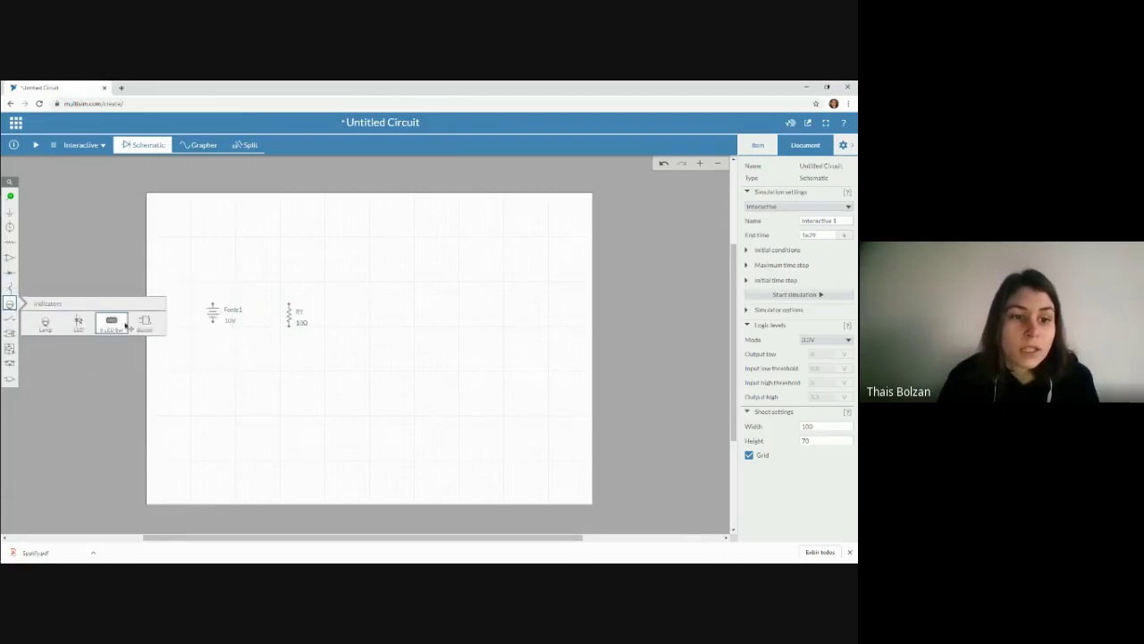
left_click(9, 318)
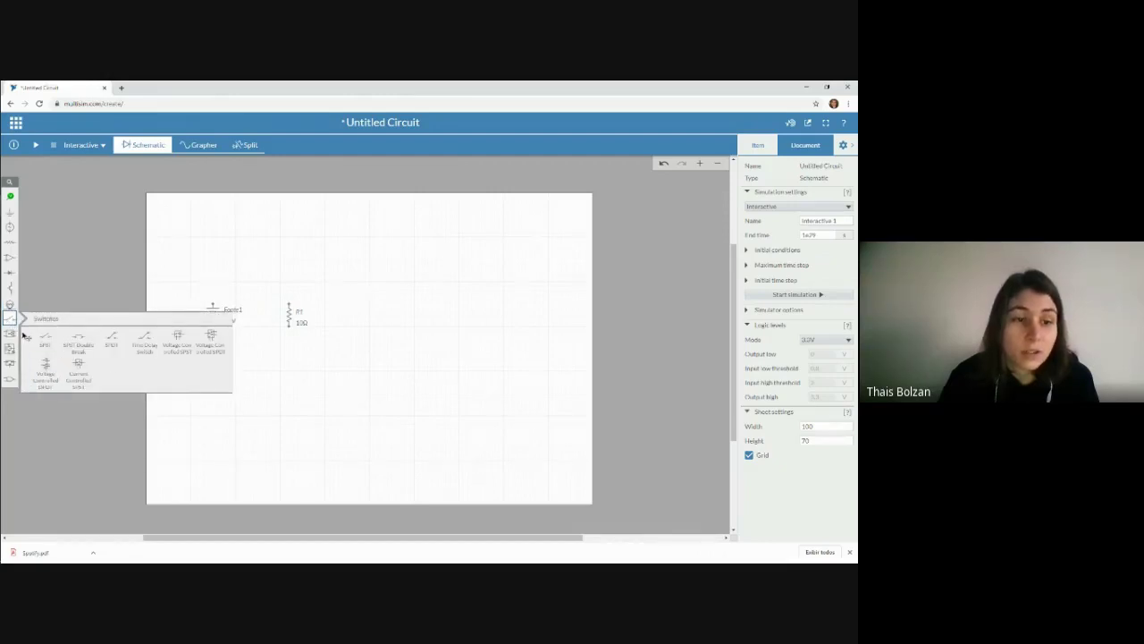
left_click(9, 333)
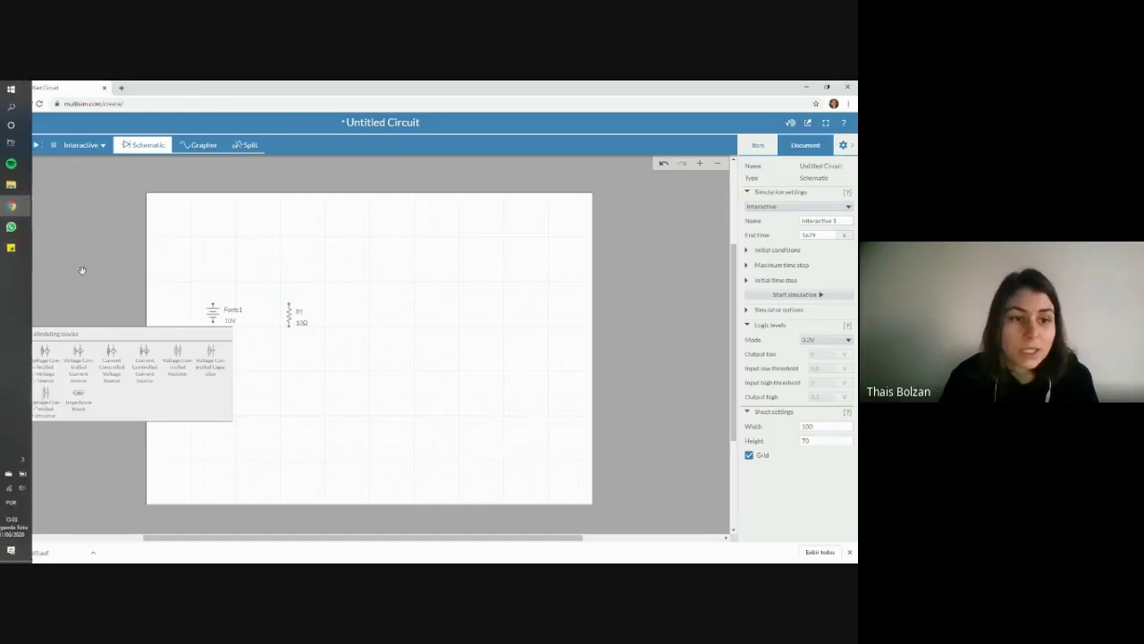
Step: Place a standard diode horizontally above and between the voltage source and the resistor
left_click(11, 271)
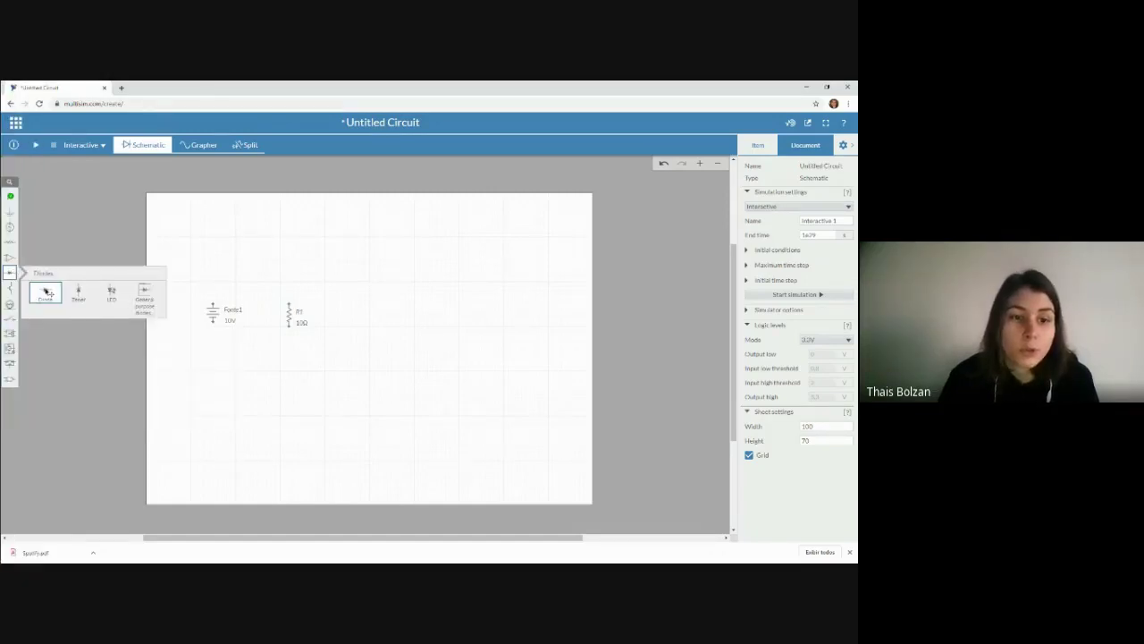
left_click(49, 294)
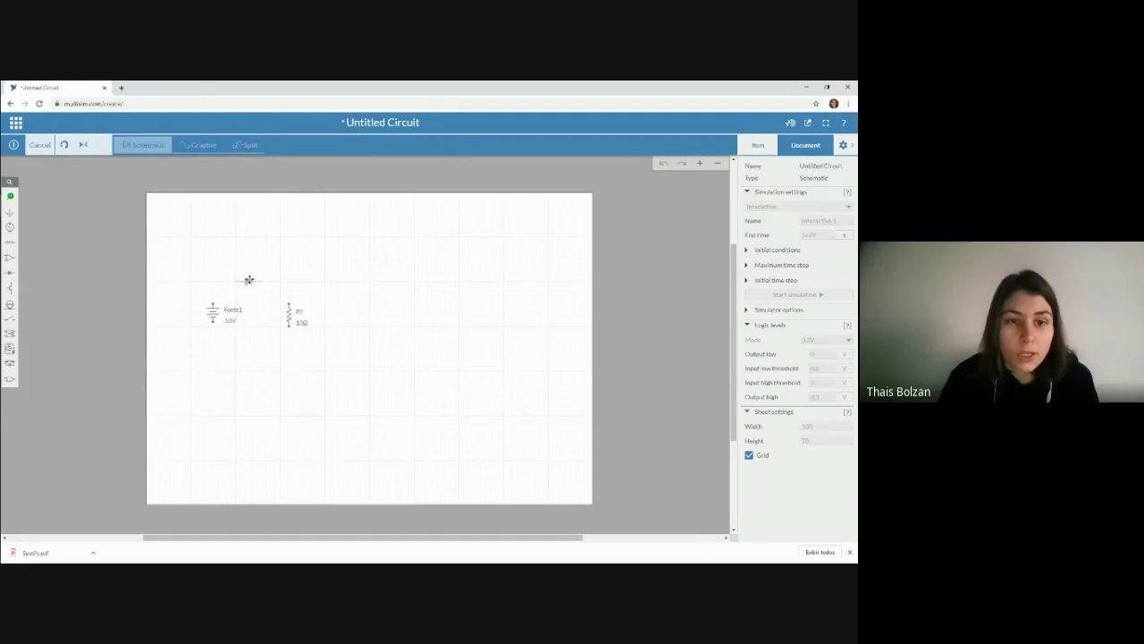
left_click(253, 277)
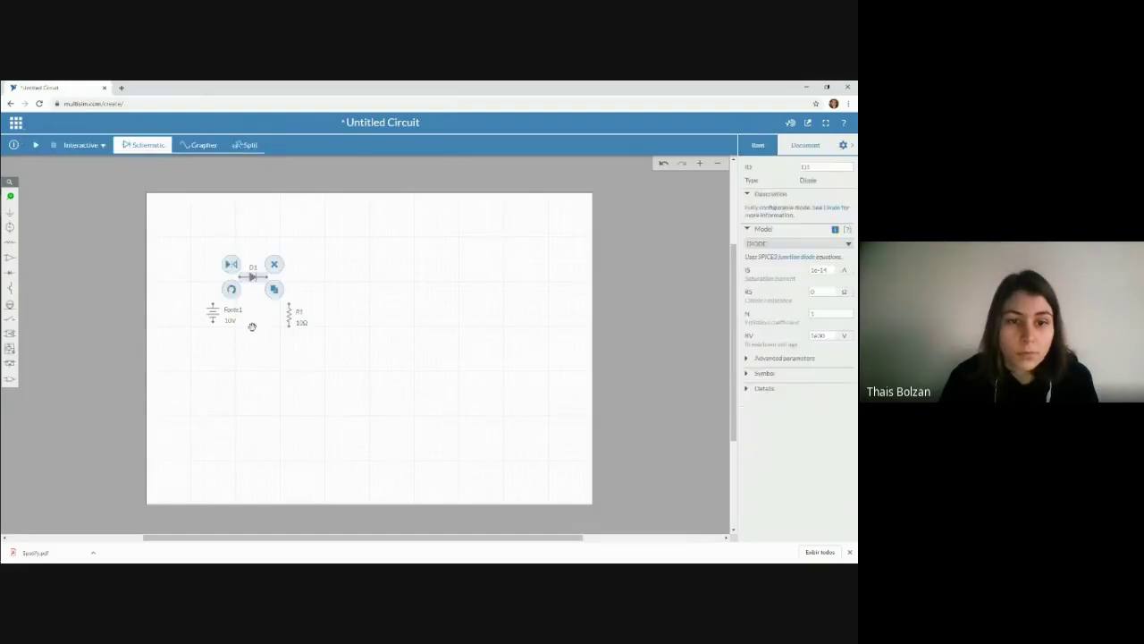
left_click(256, 370)
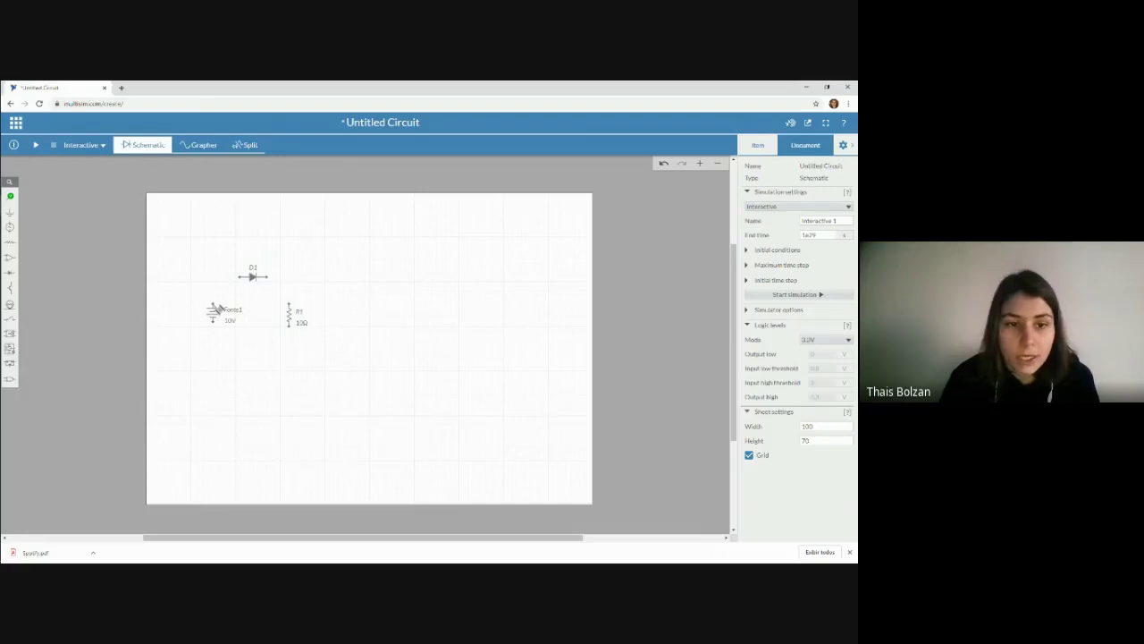
Step: Wire the source's upper terminal to the diode's left end, and the diode's right end to the resistor's upper terminal
left_click(214, 305)
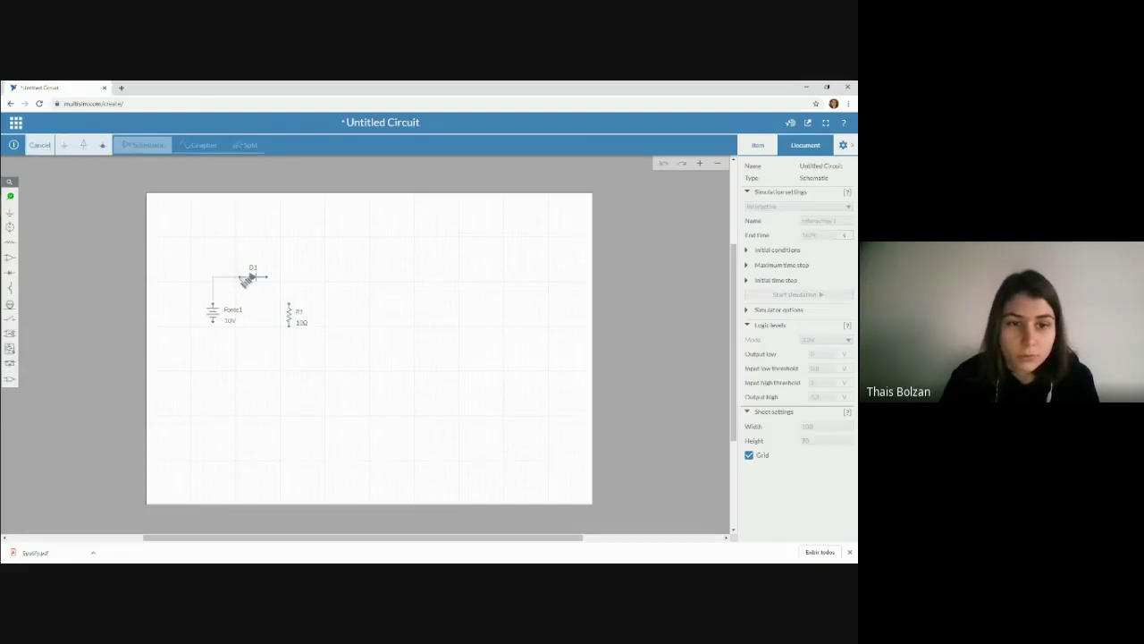
left_click(247, 278)
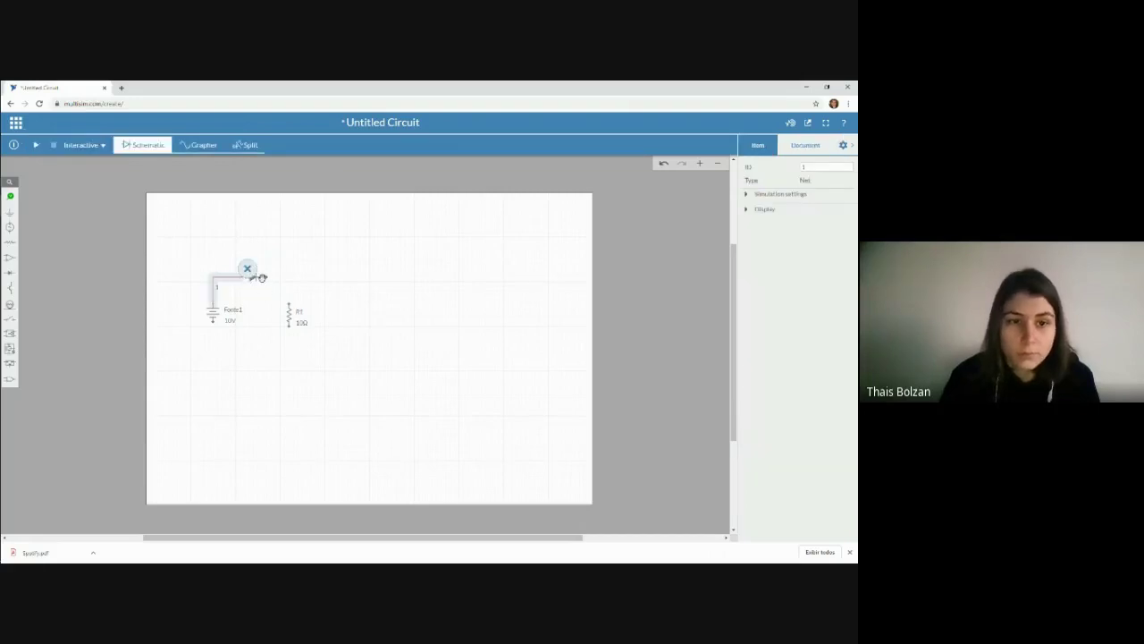
left_click(265, 277)
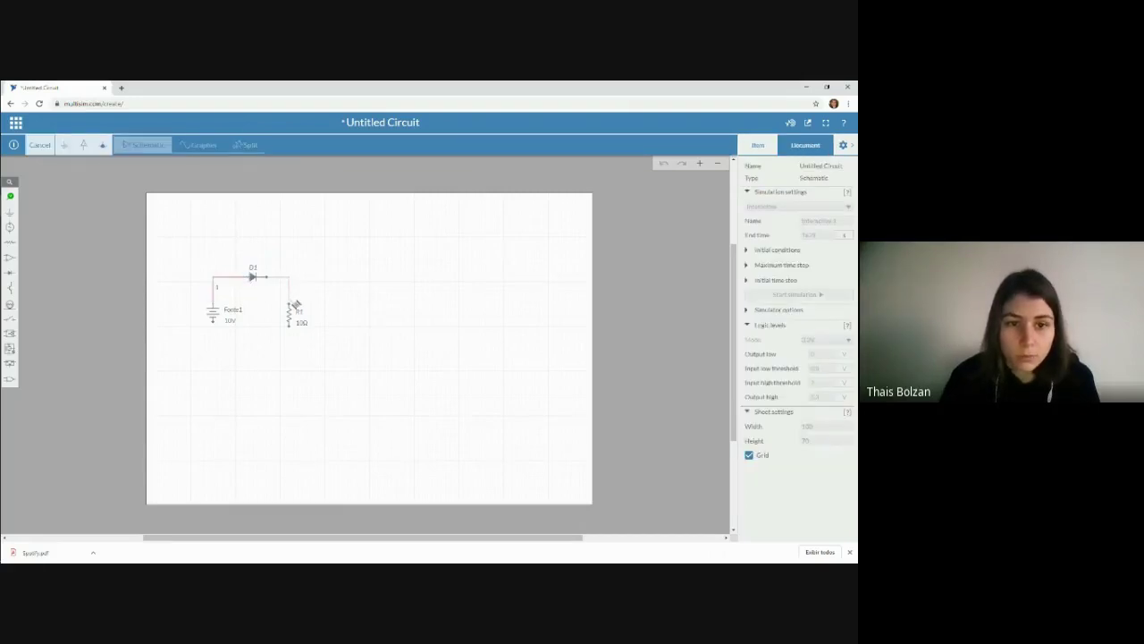
left_click(290, 304)
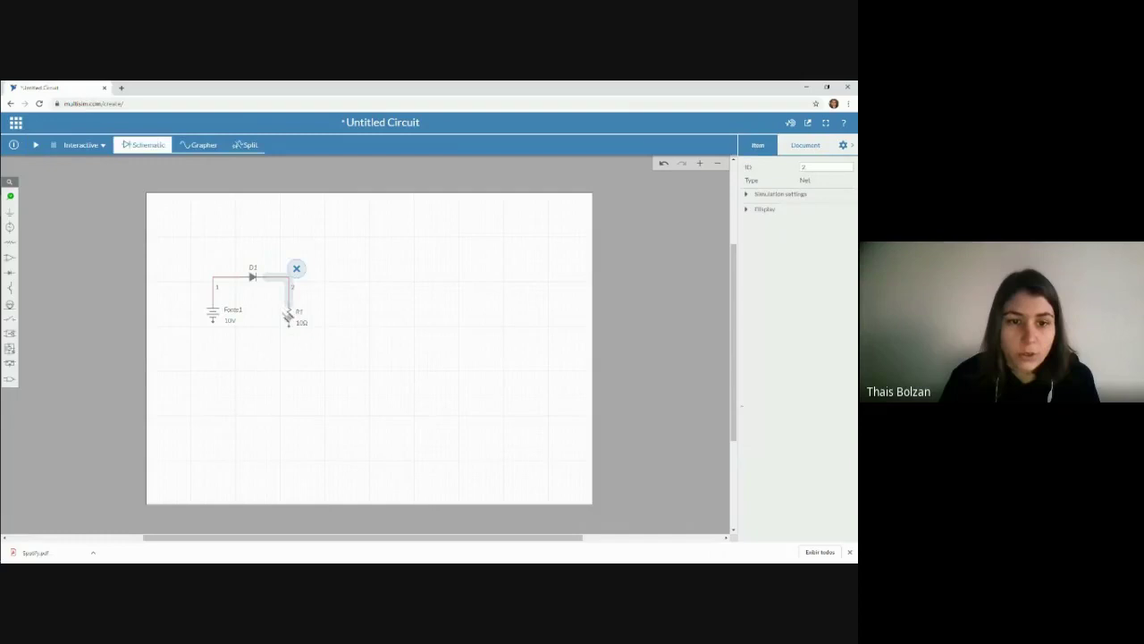
Step: Wire the source's lower terminal to the resistor's lower terminal to close the loop
left_click(213, 323)
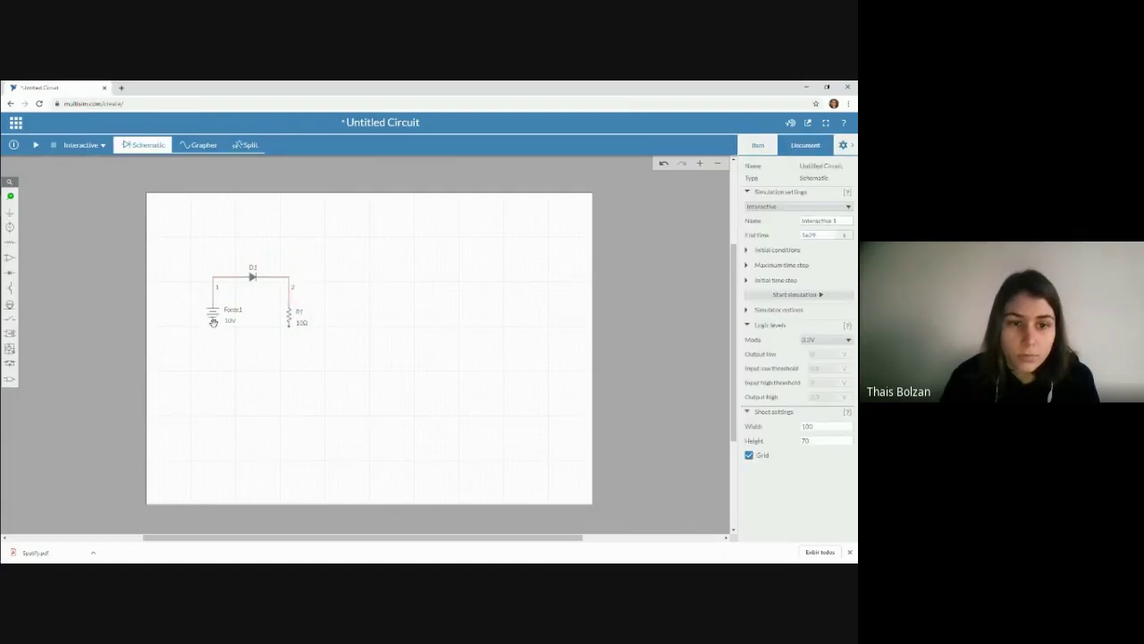
left_click_drag(214, 323, 215, 324)
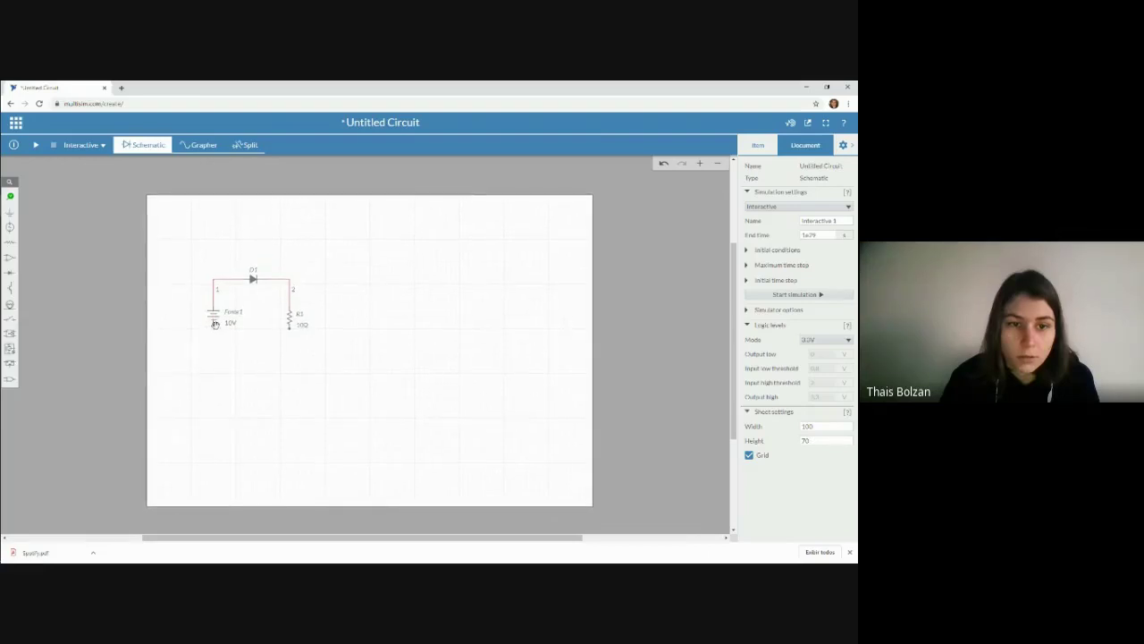
left_click(214, 324)
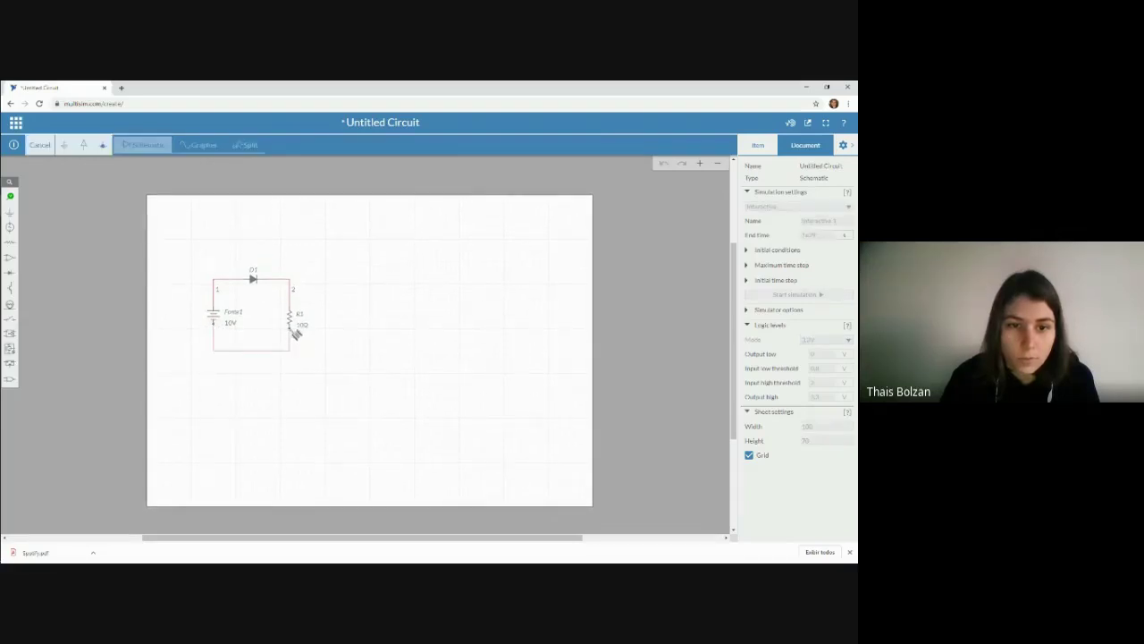
left_click(295, 333)
left_click(170, 316)
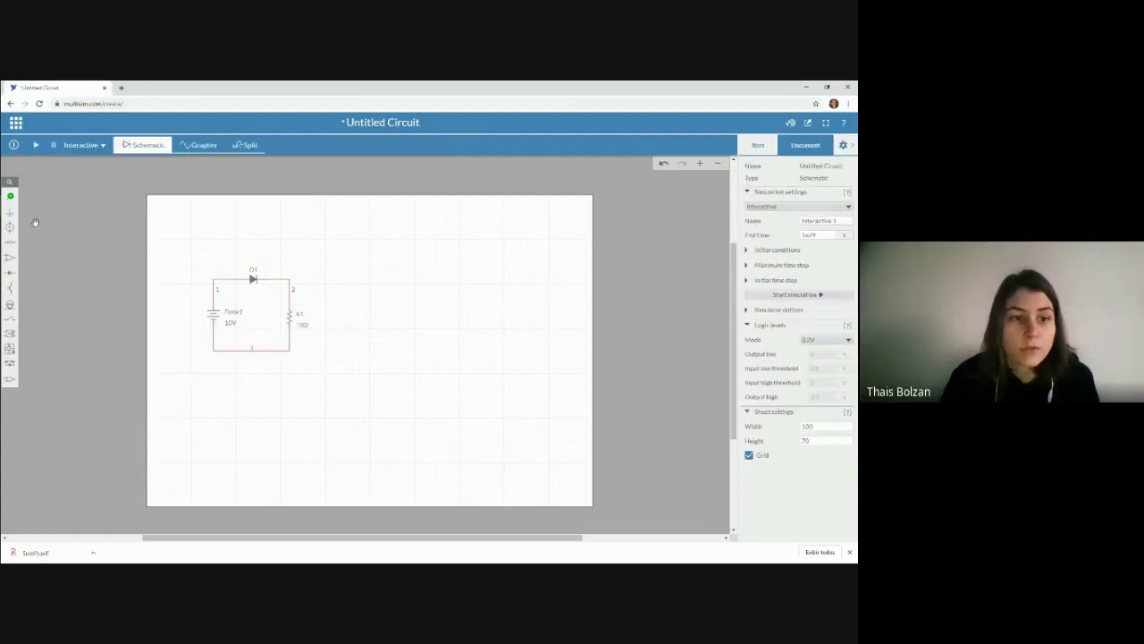
Step: Place a ground on the lower-left corner of the circuit loop, below the voltage source
mouse_move(11, 213)
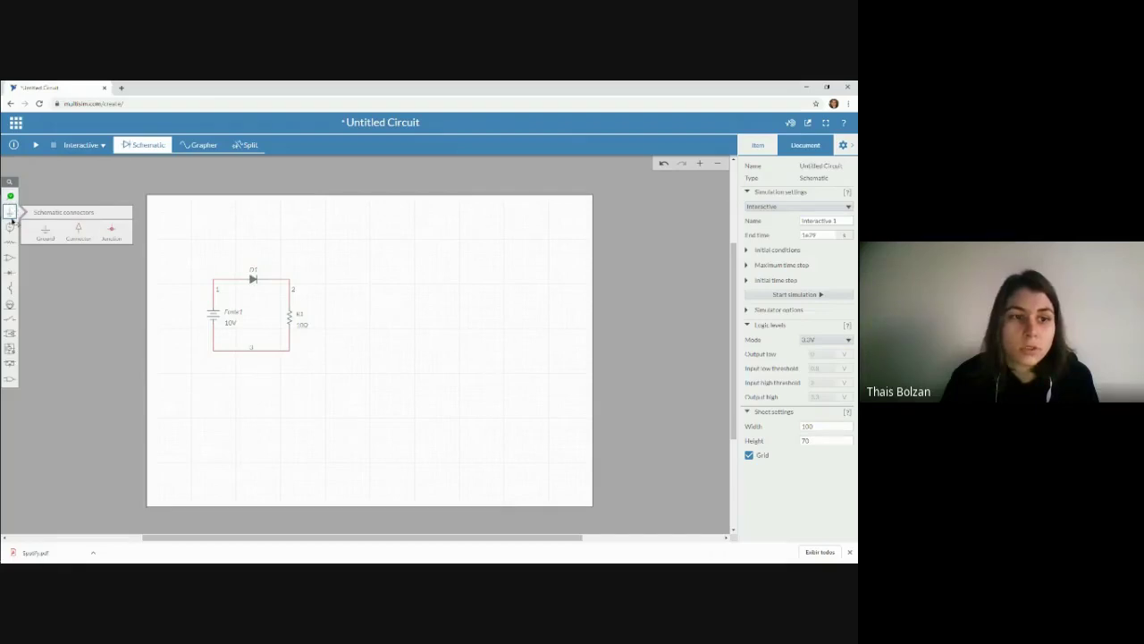
left_click(42, 236)
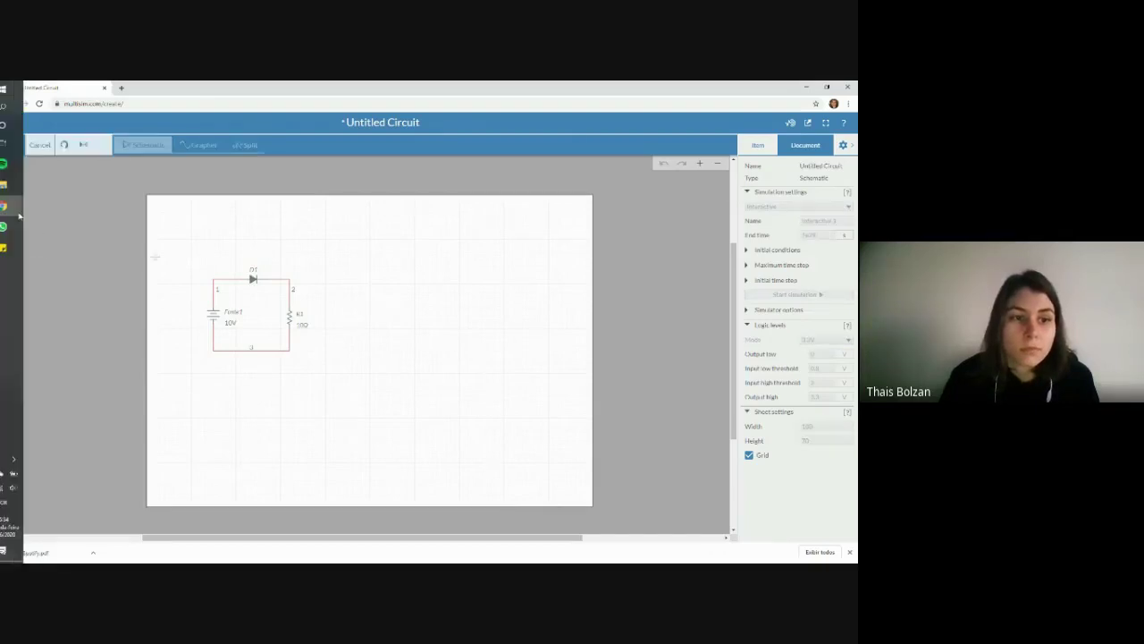
left_click(211, 360)
left_click(196, 404)
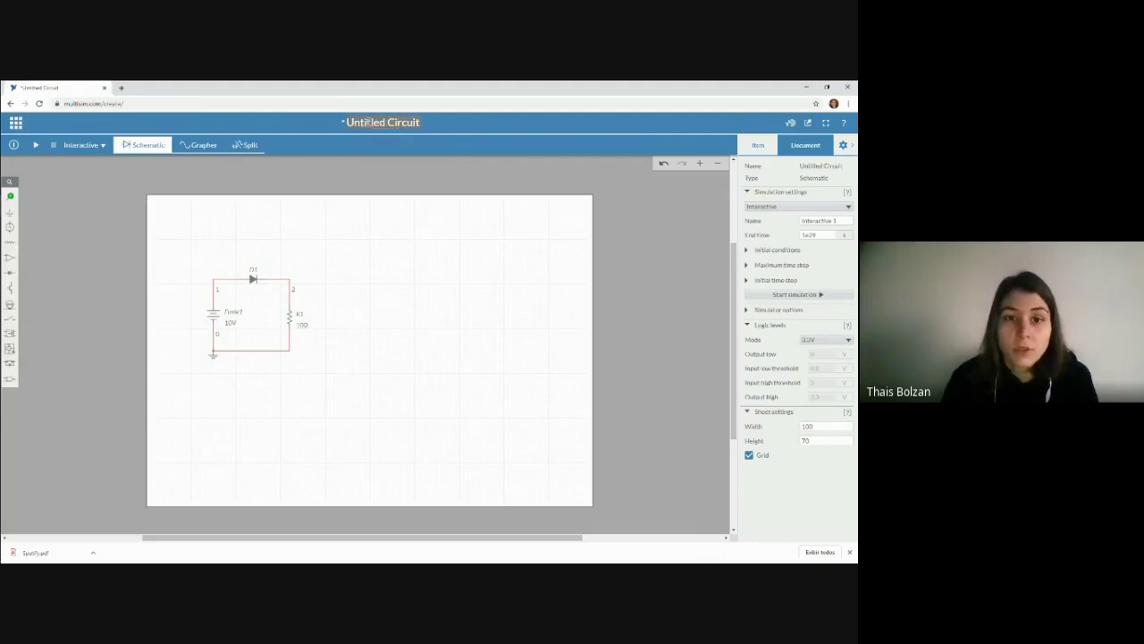
Step: Rename the circuit as Circuito 1
left_click(357, 121)
type("Ci")
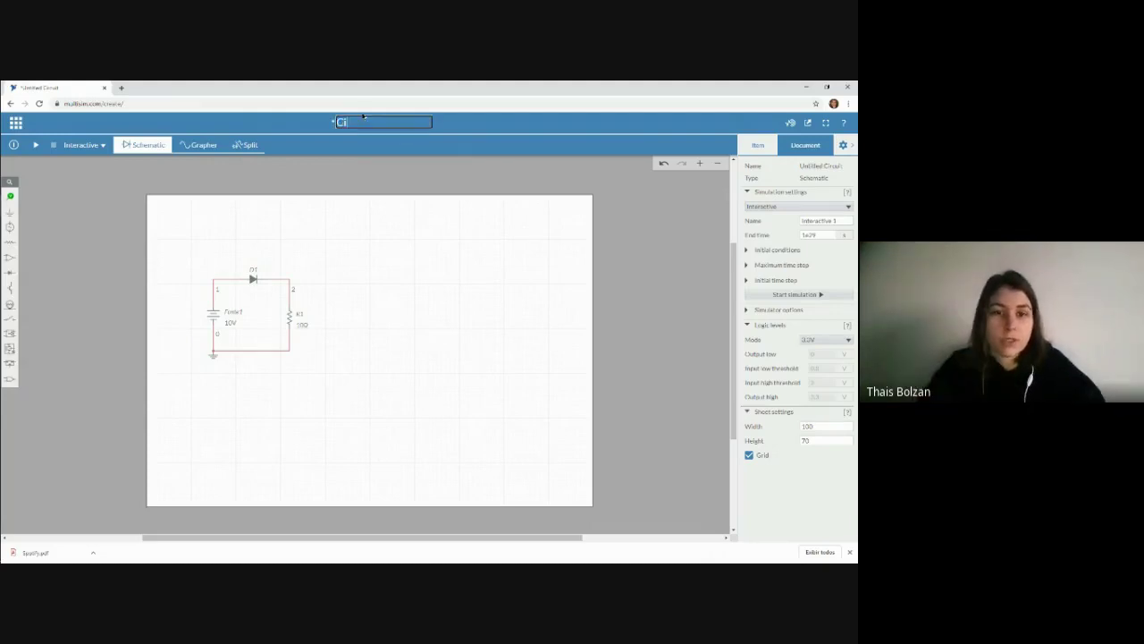
type("rcuito 1")
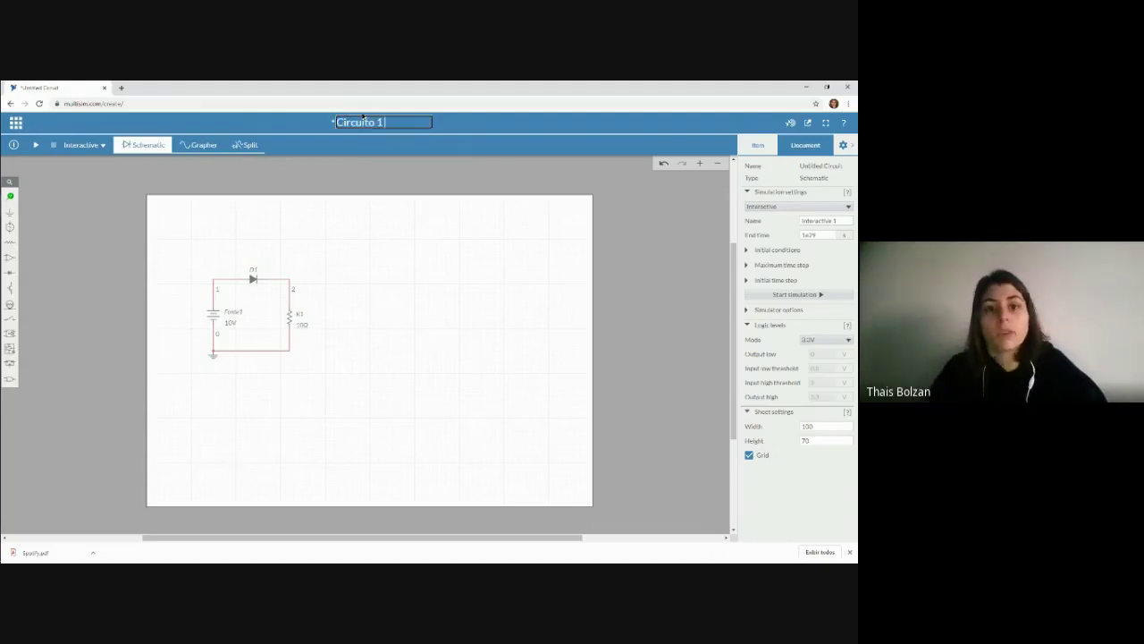
key("Return")
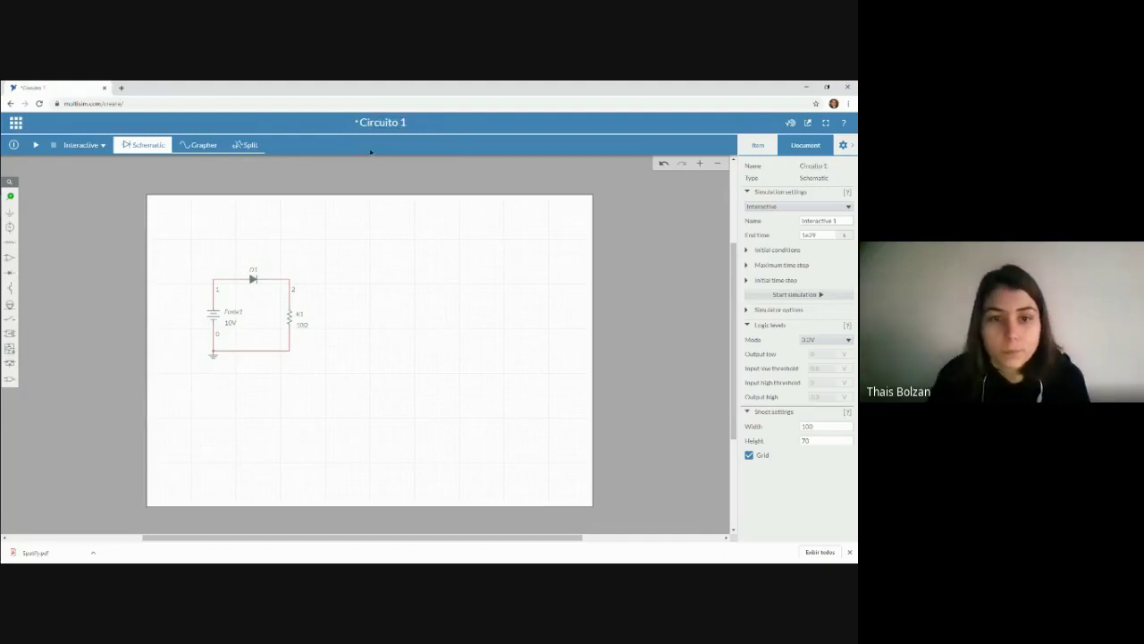
Step: Place a voltage probe on the wire corner between the diode and the resistor
left_click(9, 197)
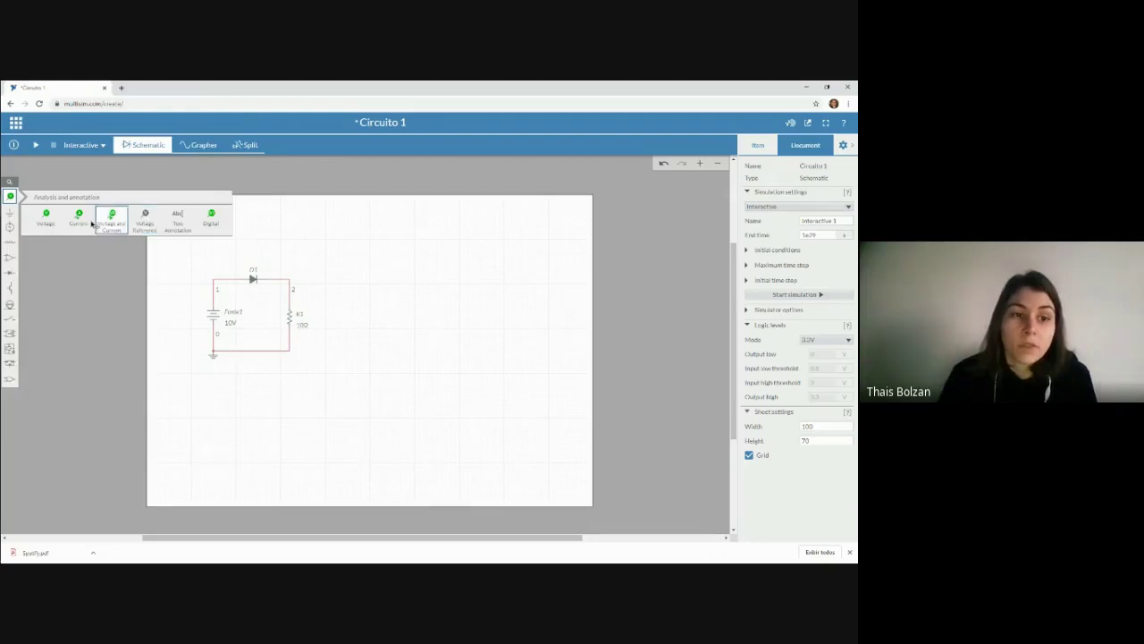
left_click(48, 220)
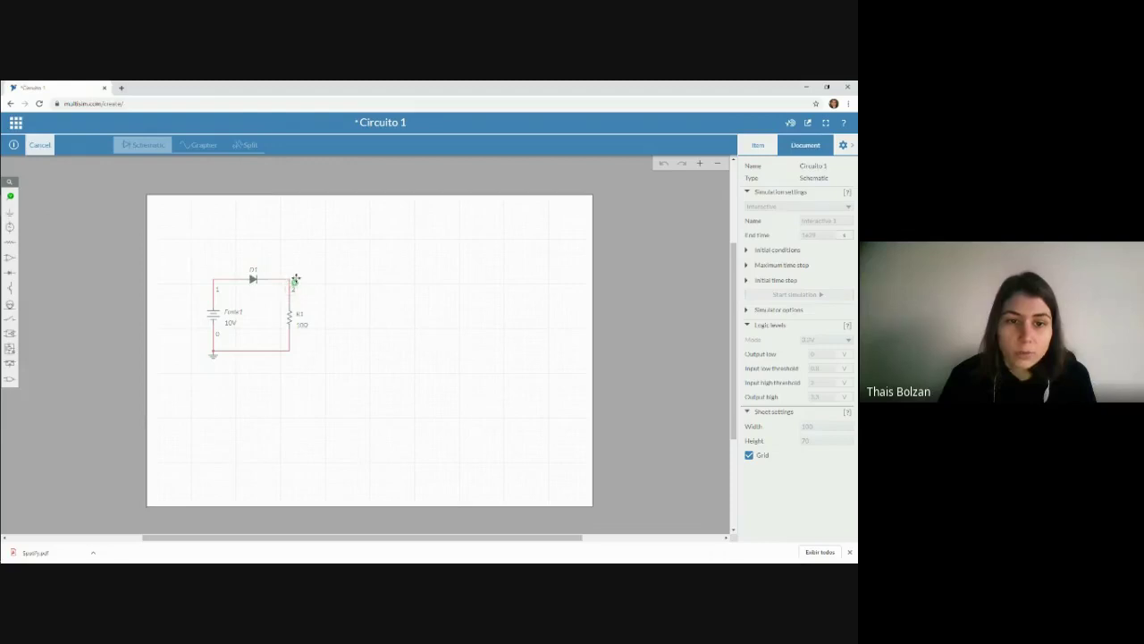
left_click(295, 282)
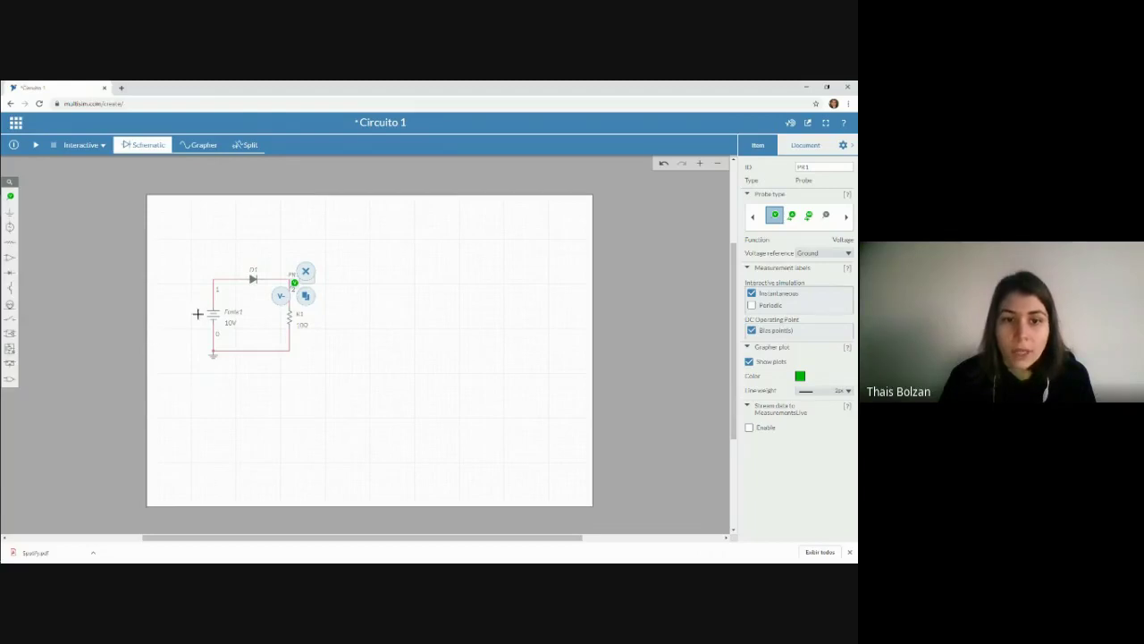
left_click(314, 307)
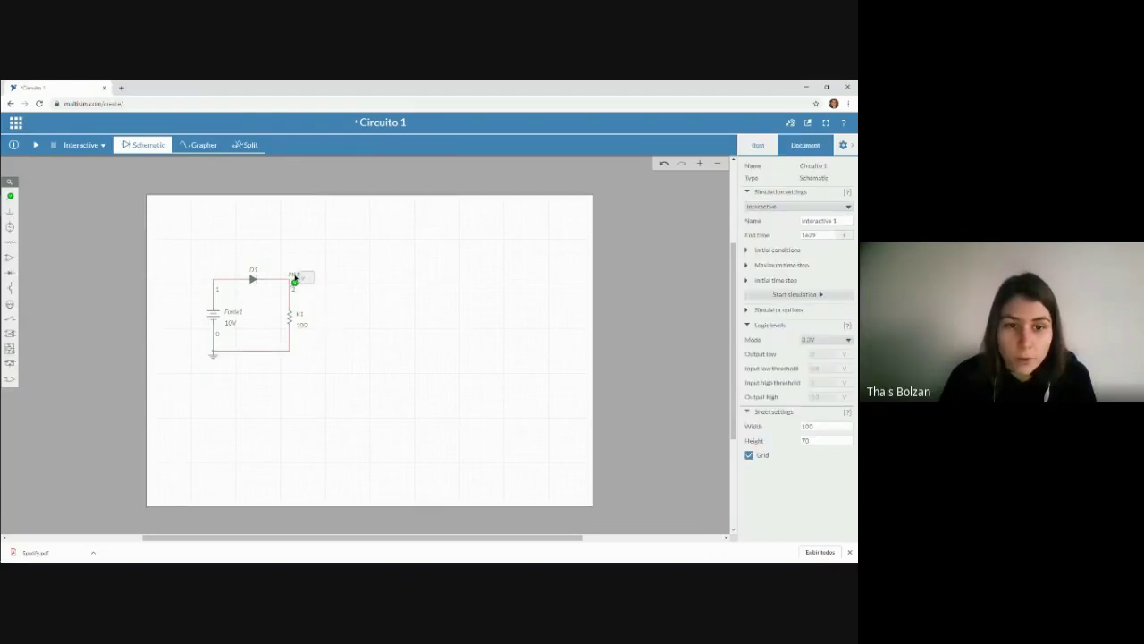
Step: Rename the voltage probe's ID to Vresistor
double_click(295, 275)
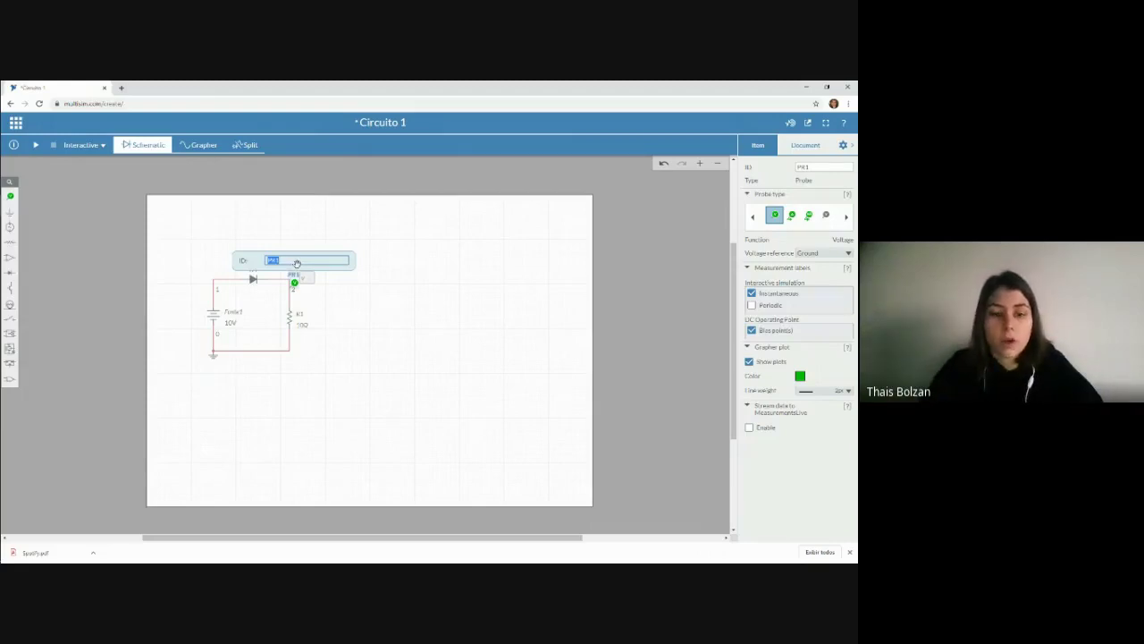
type("Vresistor")
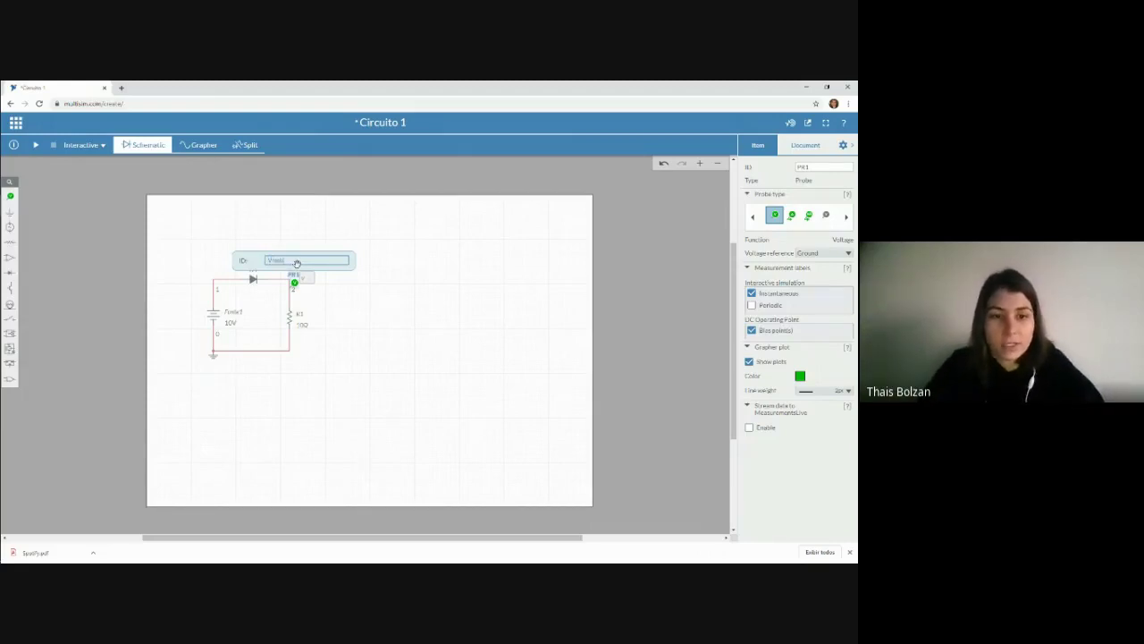
left_click(327, 389)
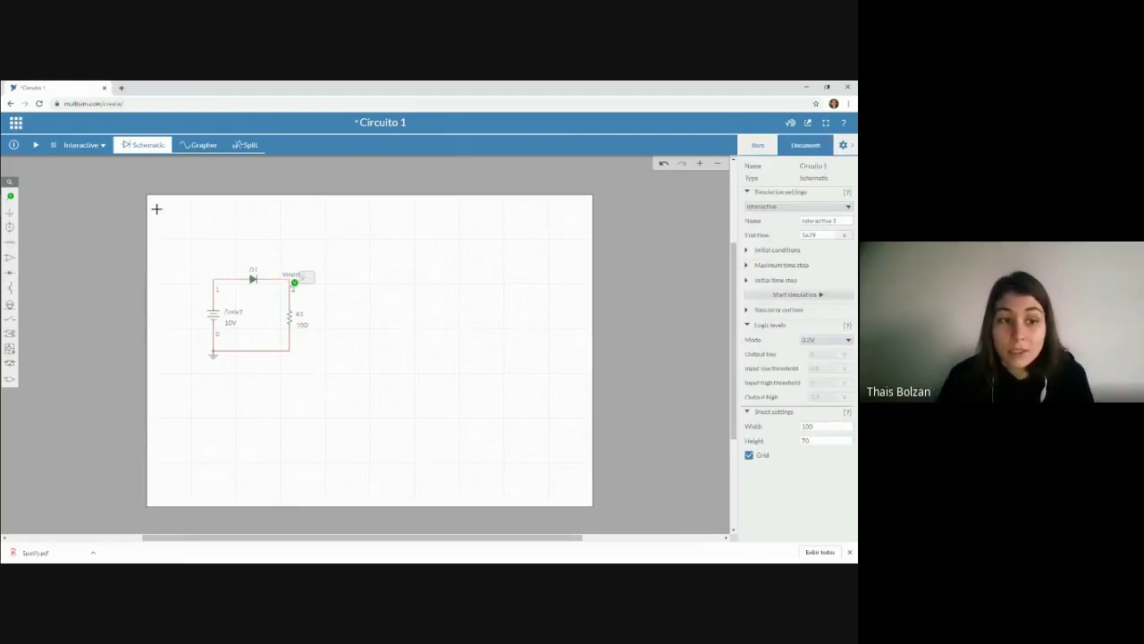
Step: Place a voltage probe on the wire between the source and the diode, with its voltage reference on the wire after the diode
left_click(10, 196)
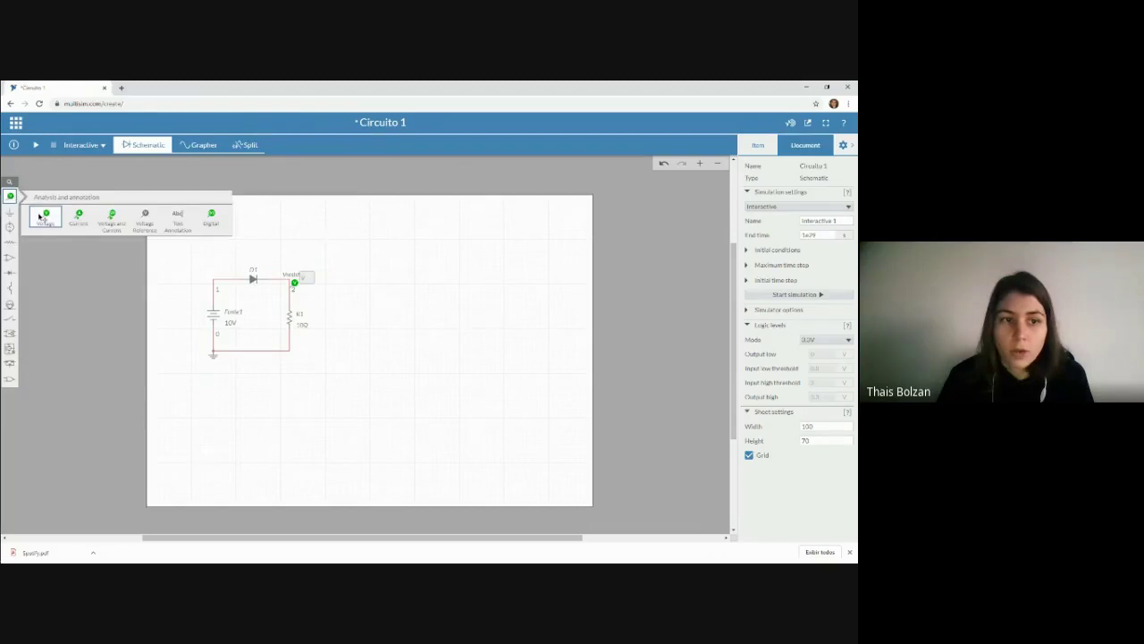
left_click(43, 218)
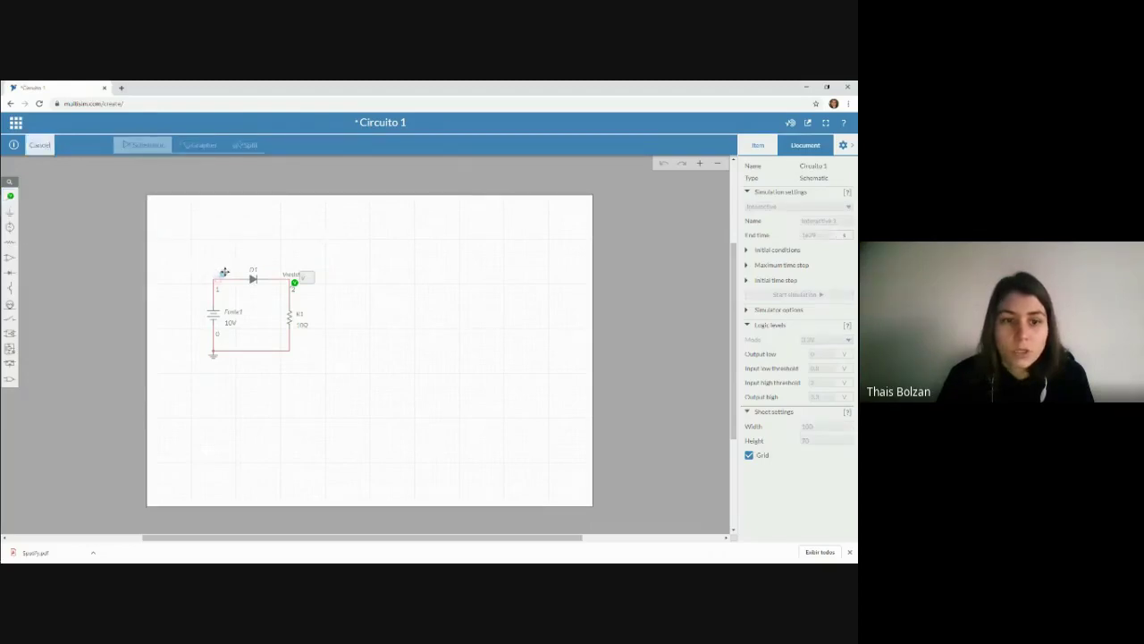
left_click(225, 271)
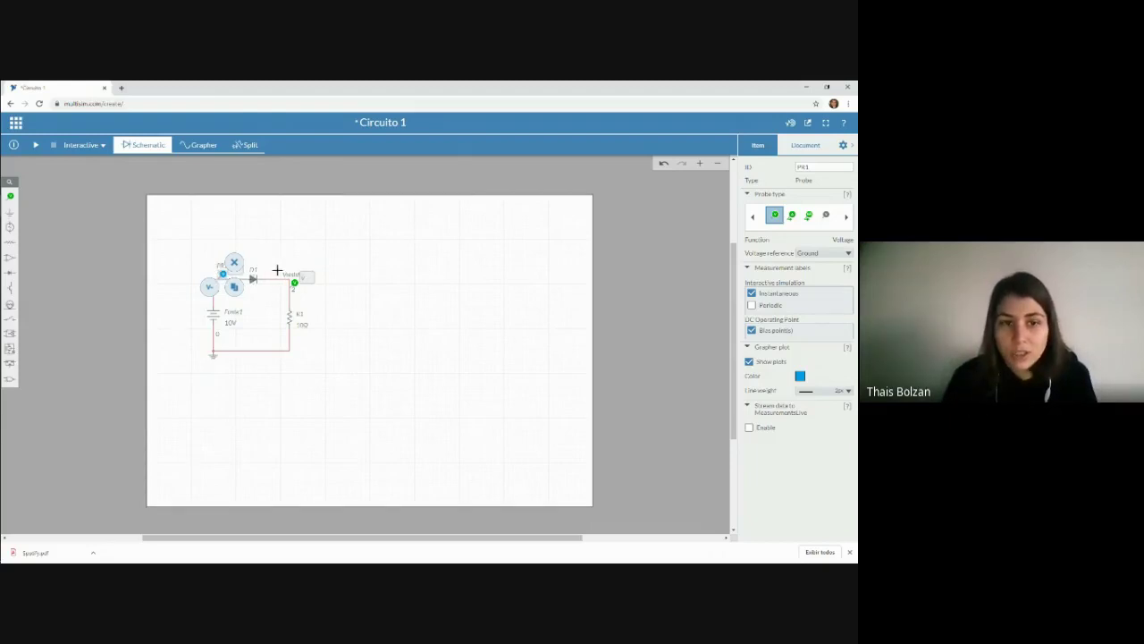
left_click(209, 285)
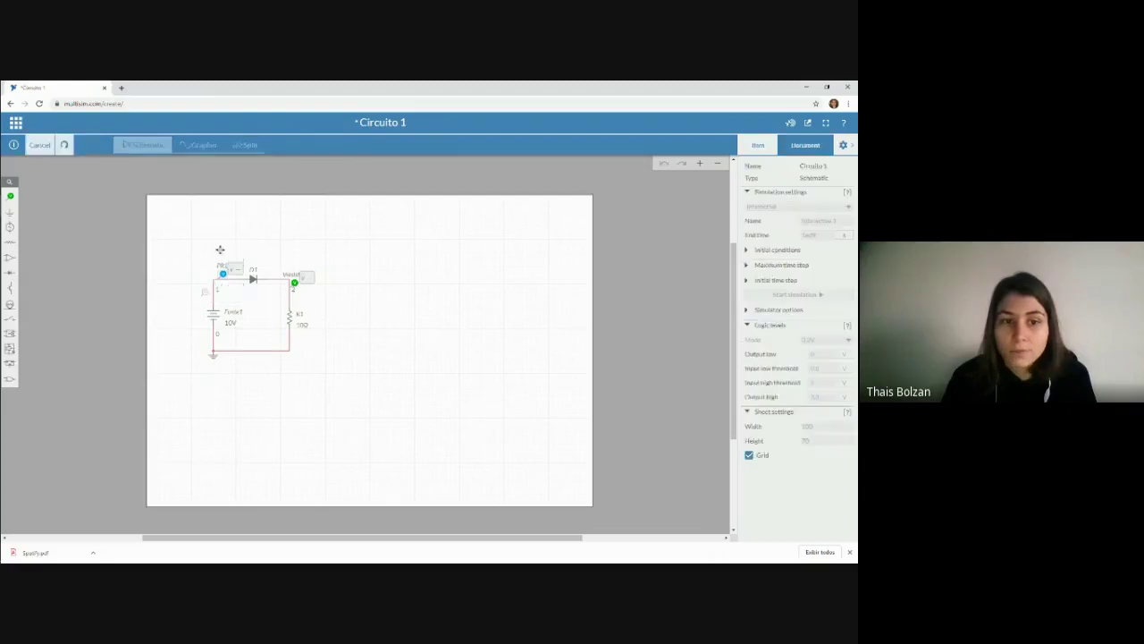
left_click(282, 272)
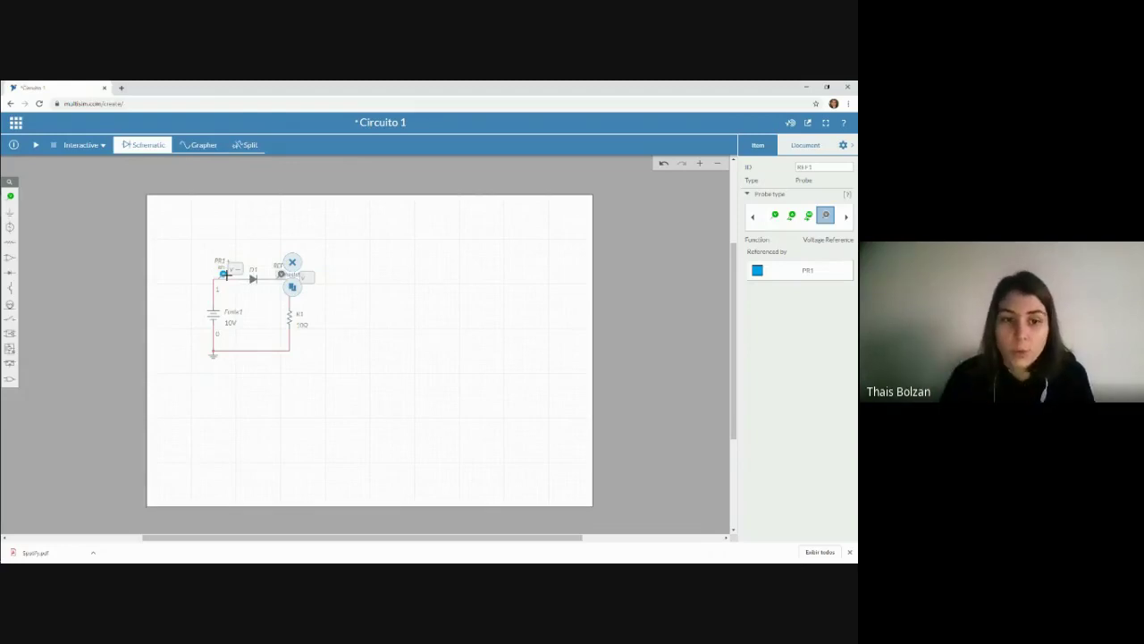
left_click(430, 284)
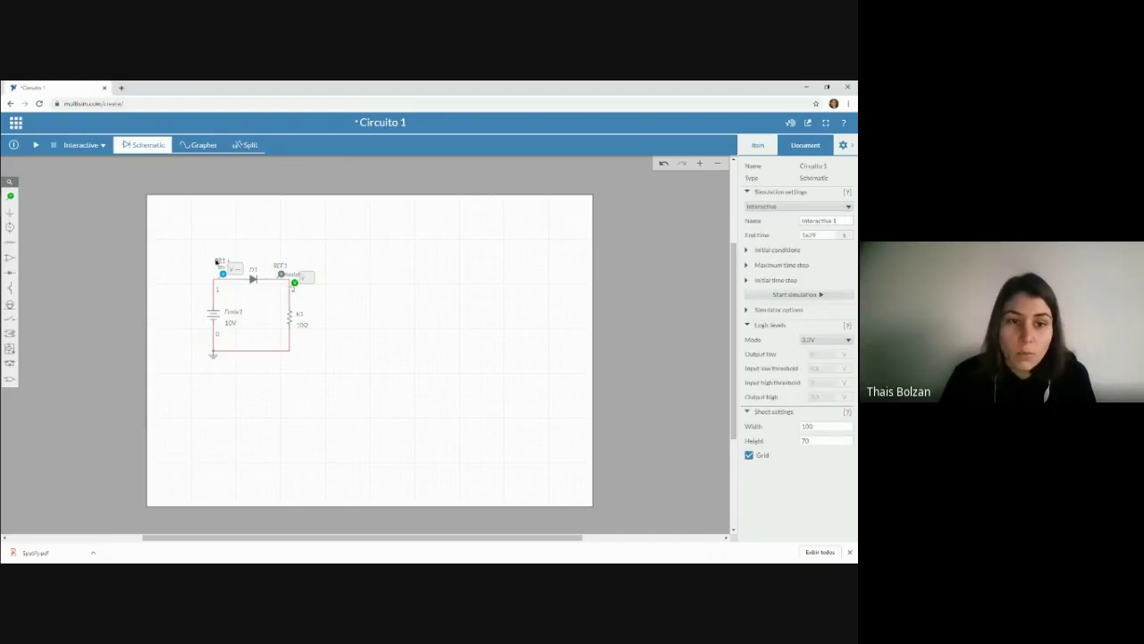
Step: Rename the voltage probe before the diode as Vdiodo
left_click(219, 261)
left_click(219, 260)
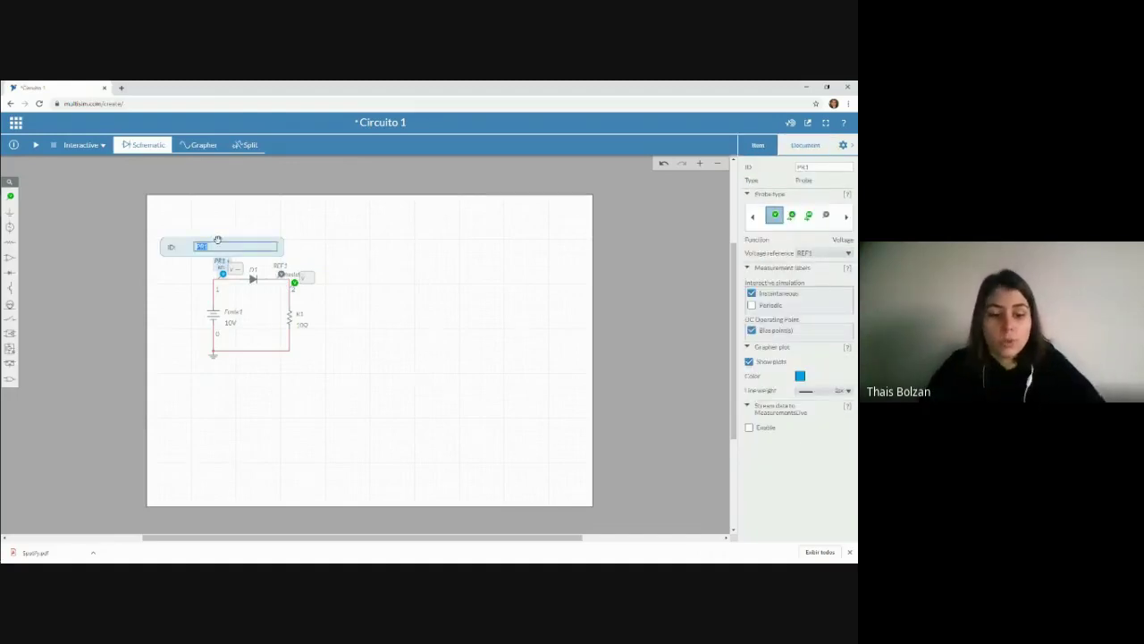
type("Vdiodo")
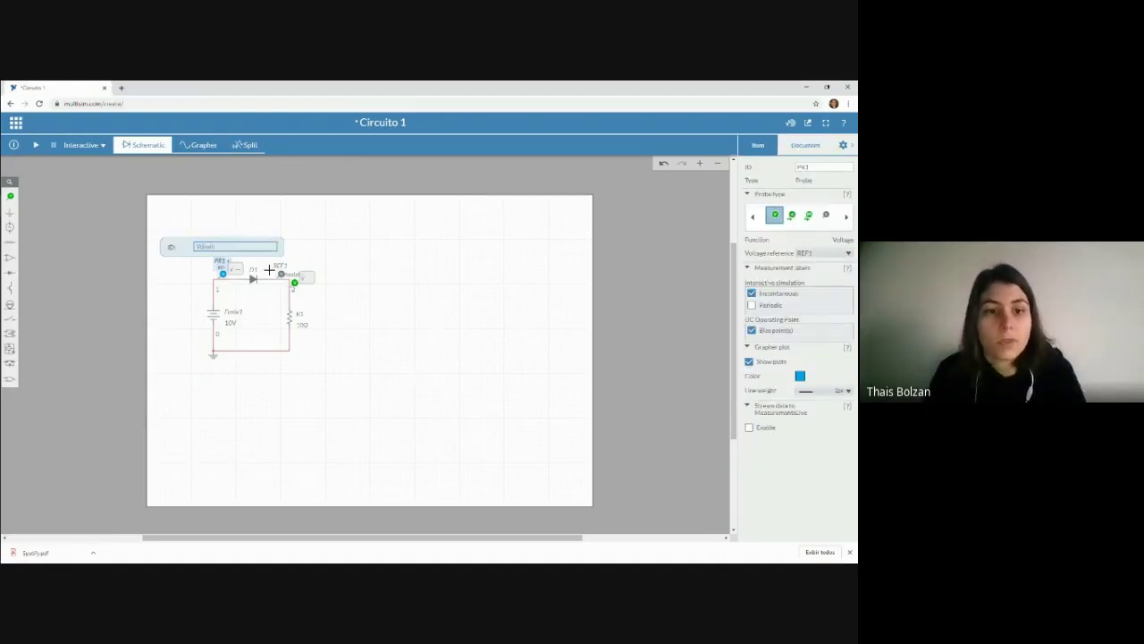
left_click(348, 300)
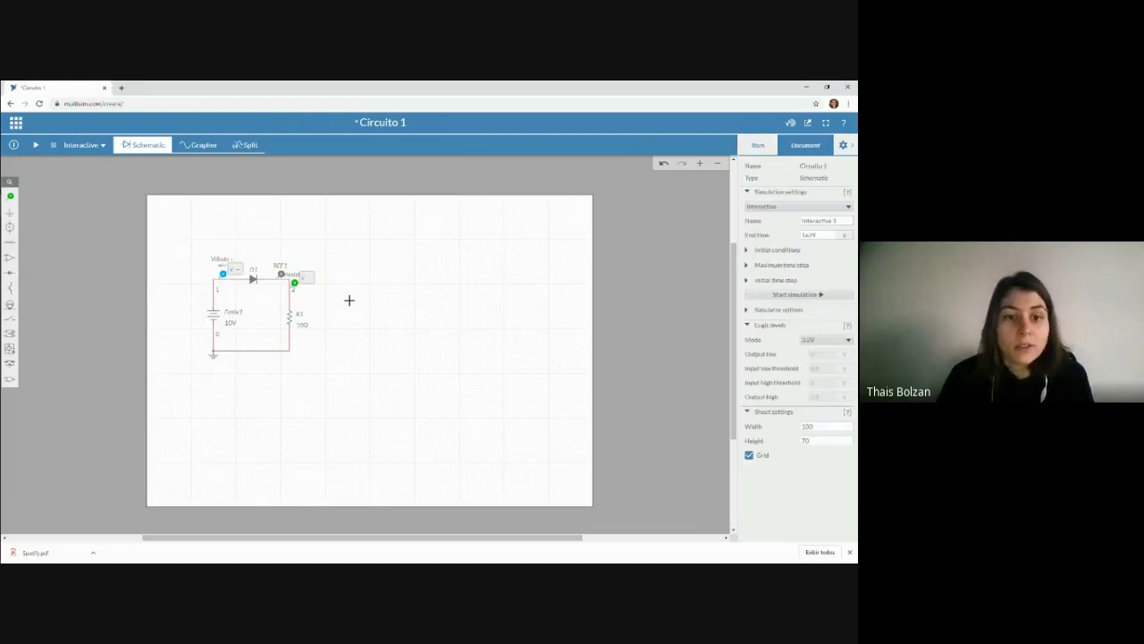
Step: Place a current probe on the lower wire of the loop, near the resistor's corner
left_click(11, 197)
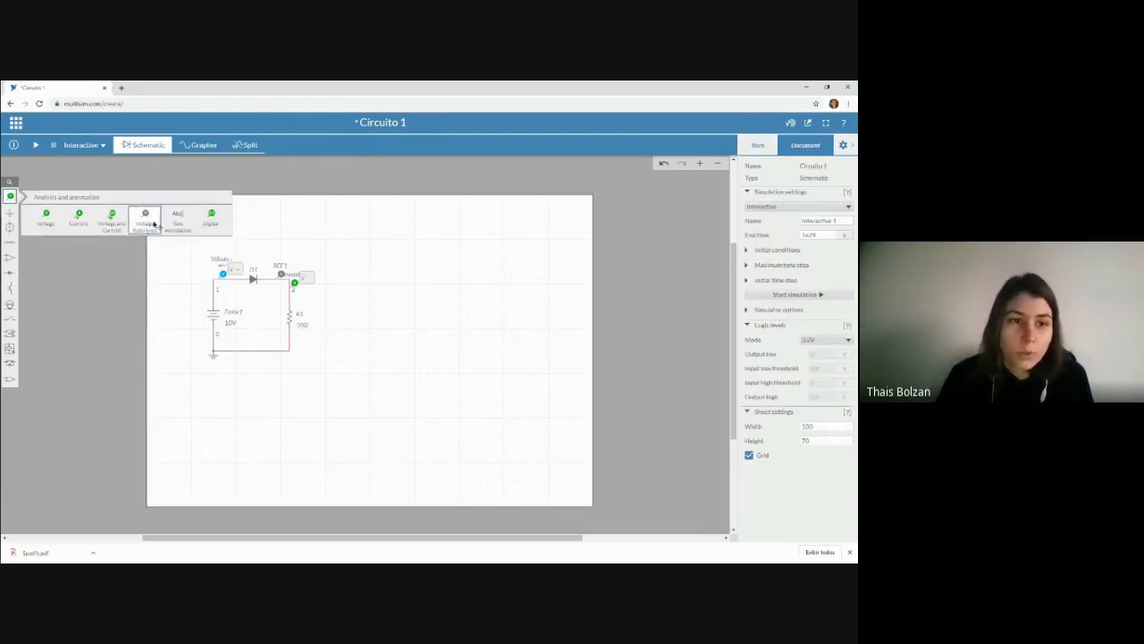
left_click(79, 221)
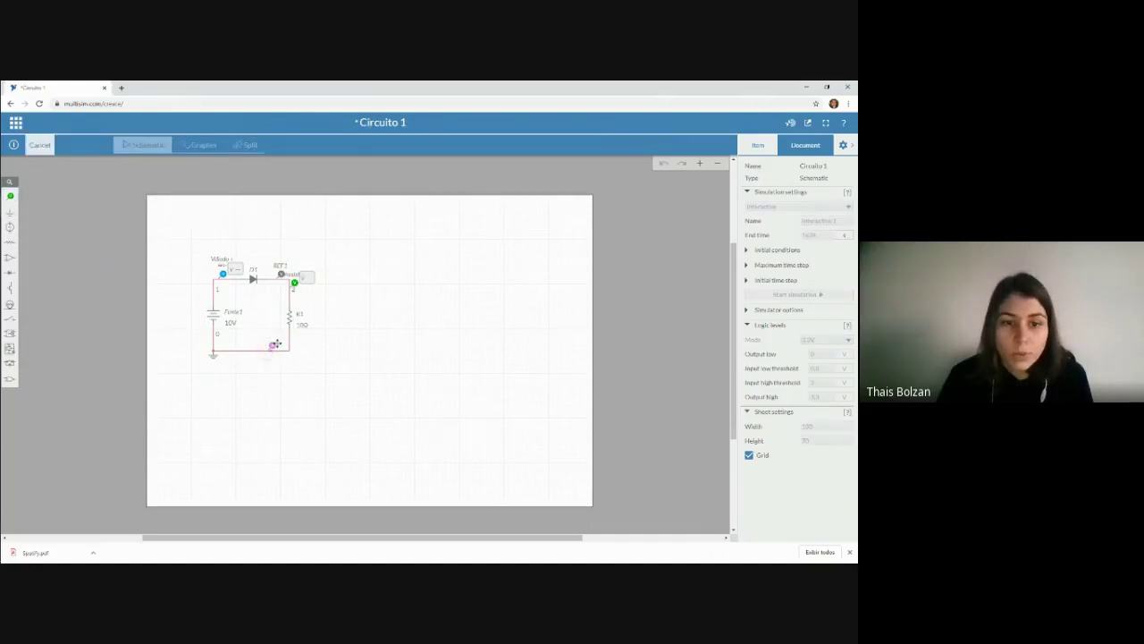
left_click(275, 344)
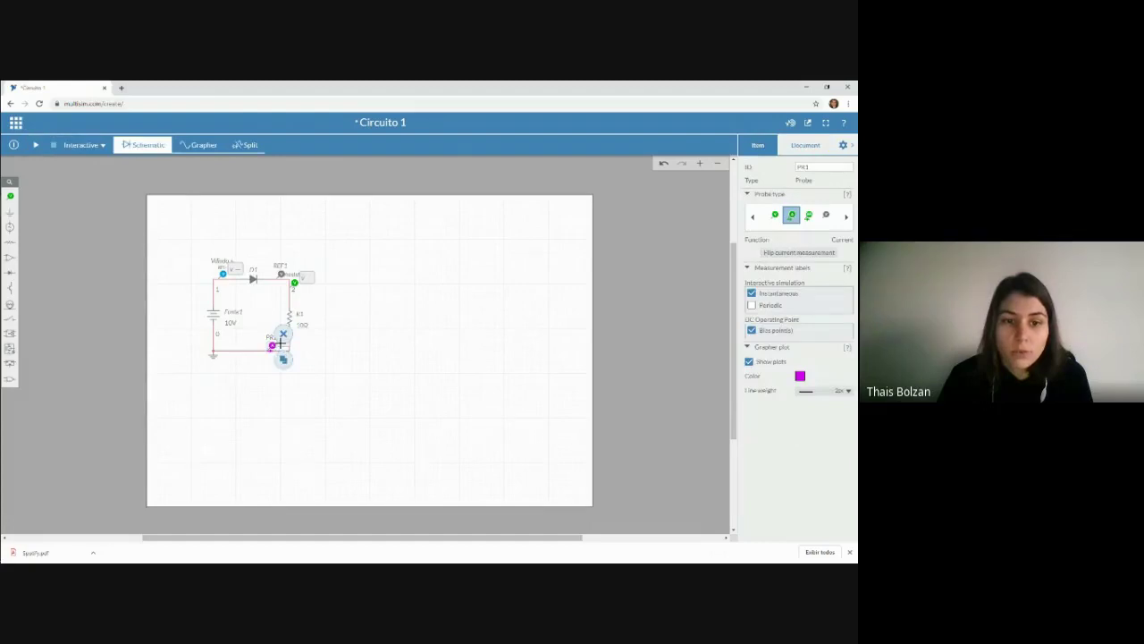
left_click(234, 376)
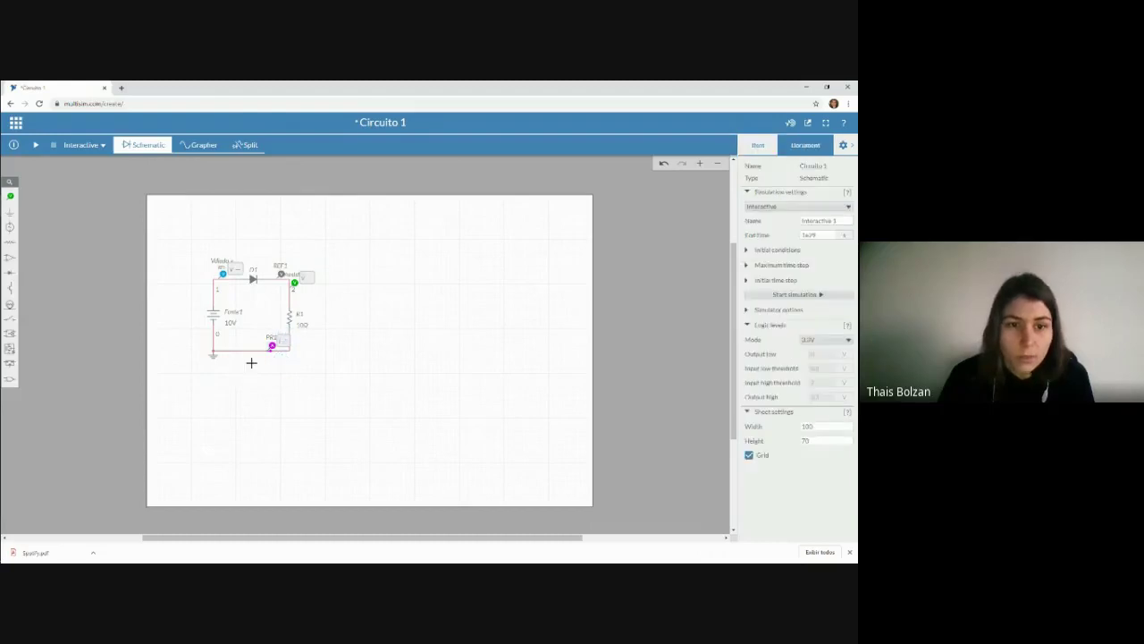
Step: Flip the current measurement direction of the current probe on the lower wire
left_click(271, 344)
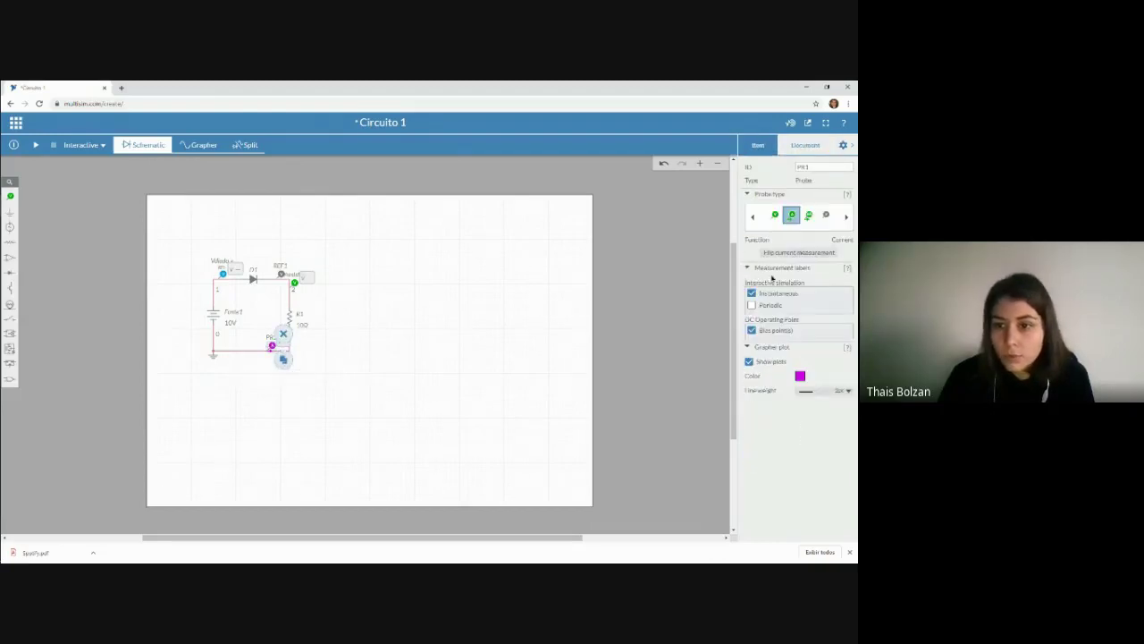
left_click(790, 253)
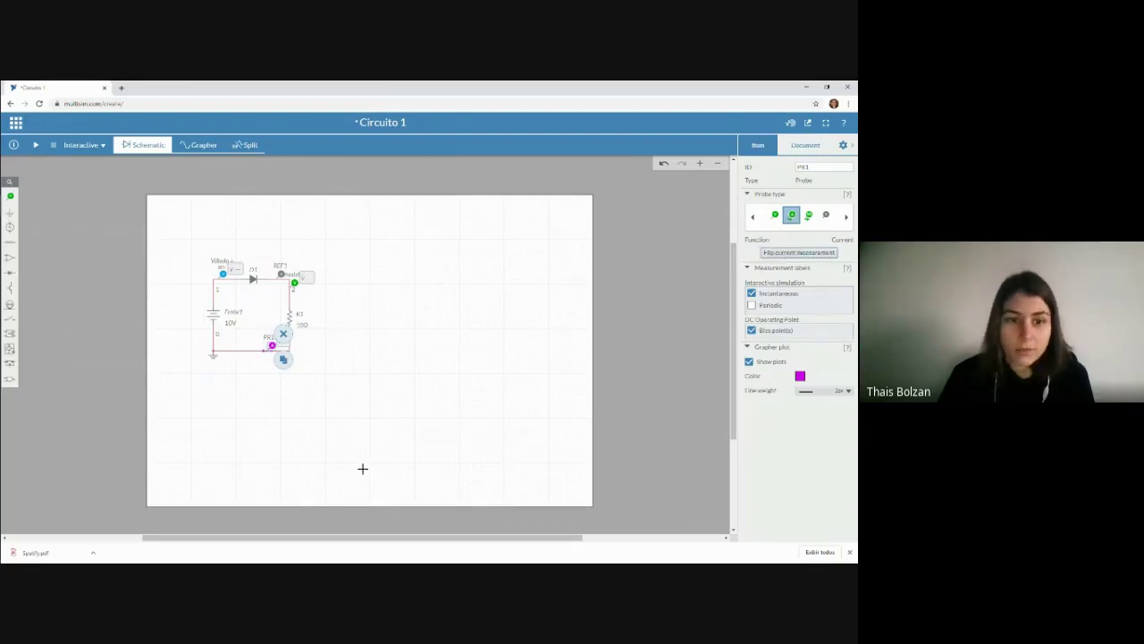
left_click(296, 425)
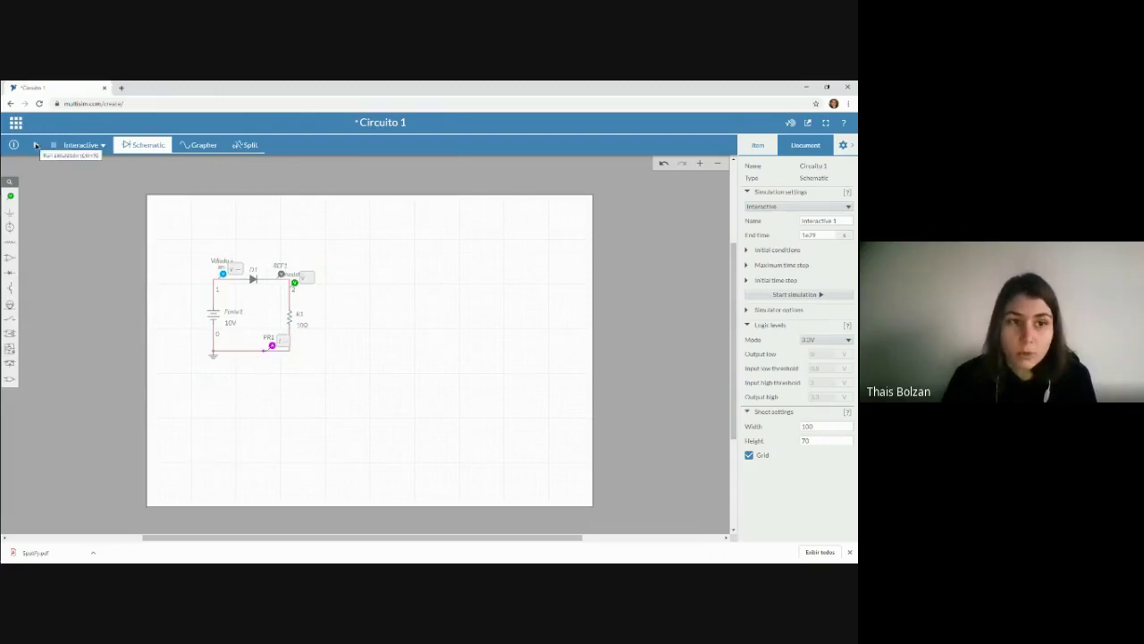
Step: Run the interactive simulation and inspect the resistor voltage, diode voltage and current traces in the Grapher
left_click(36, 145)
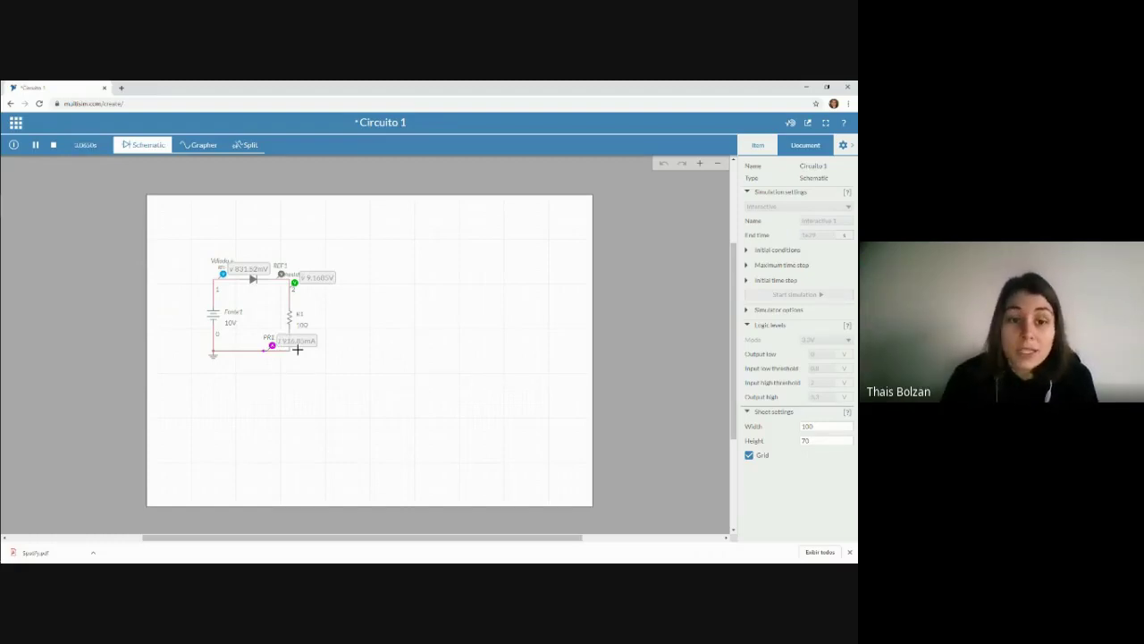
left_click(203, 147)
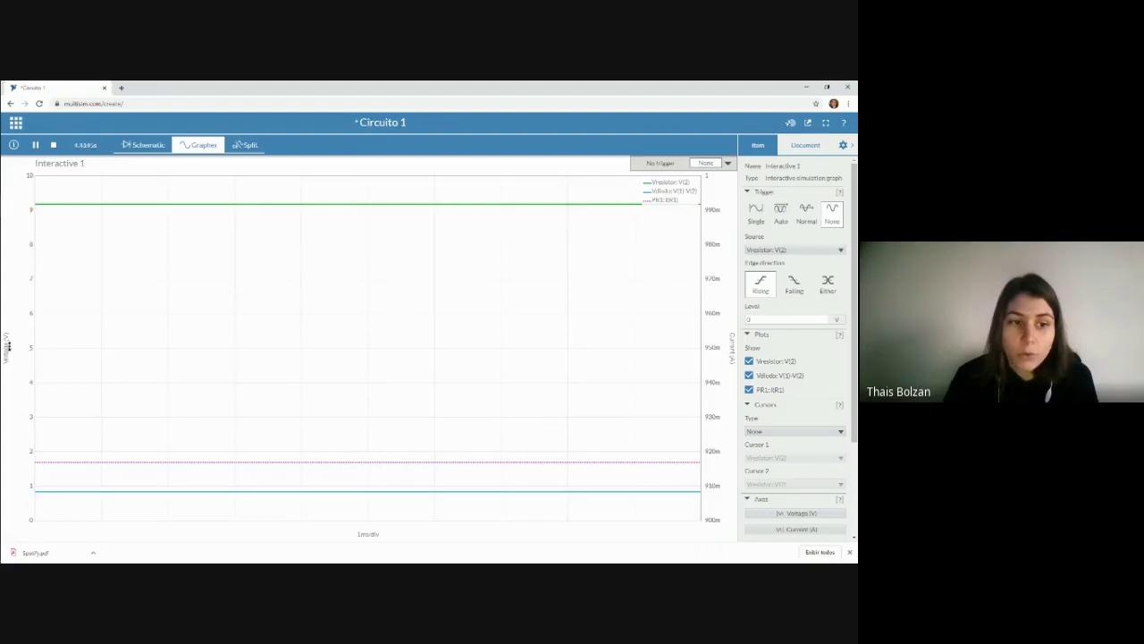
mouse_move(34, 204)
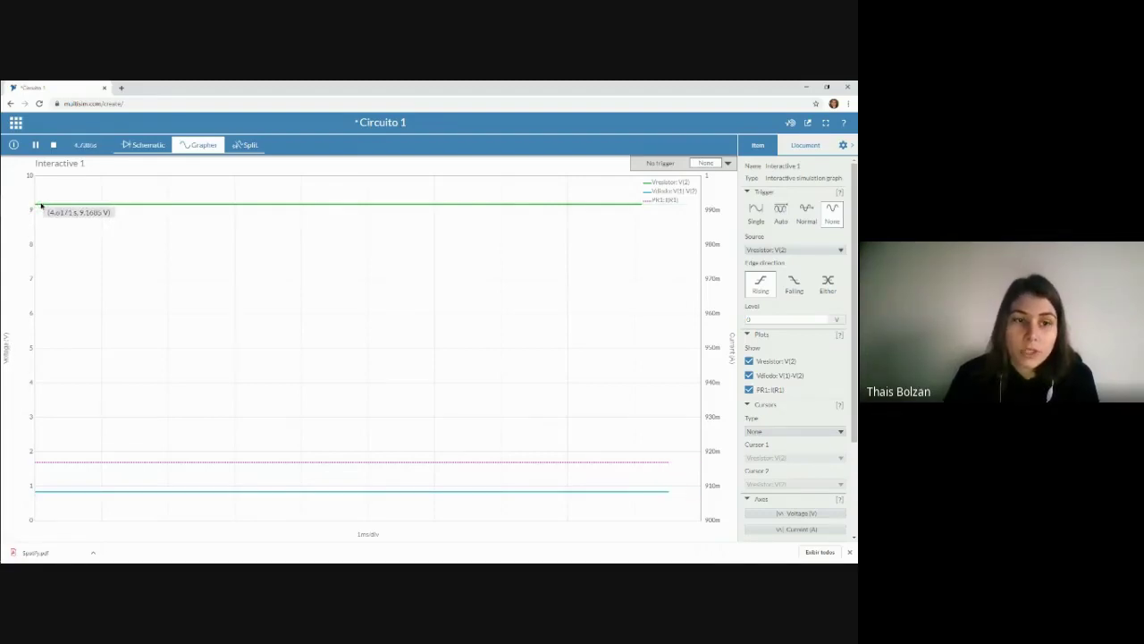
mouse_move(45, 494)
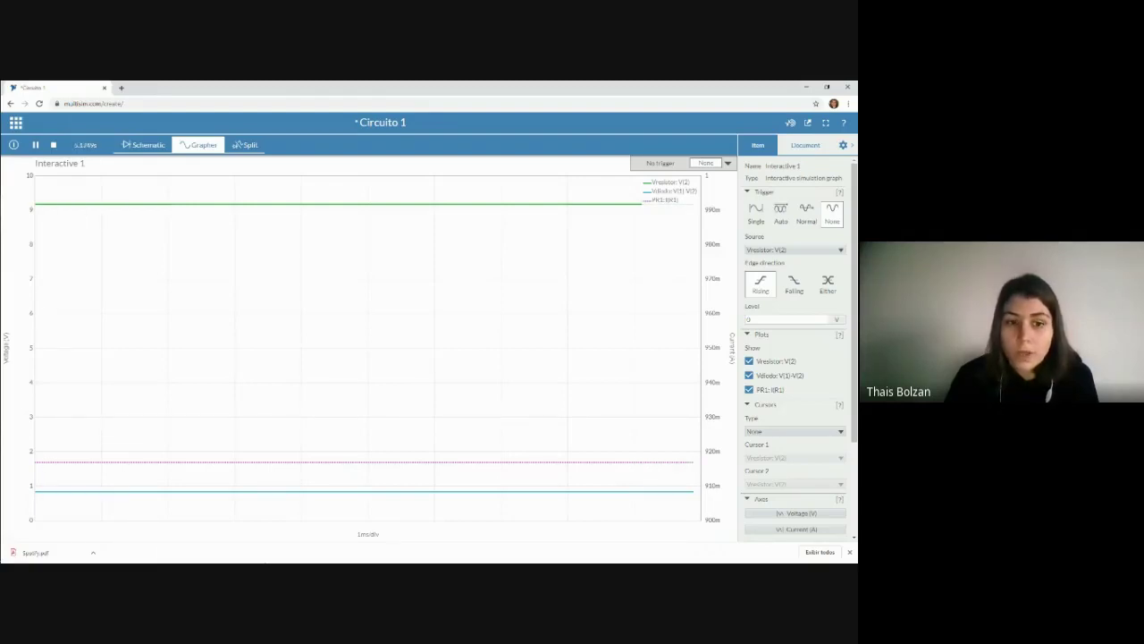
mouse_move(189, 466)
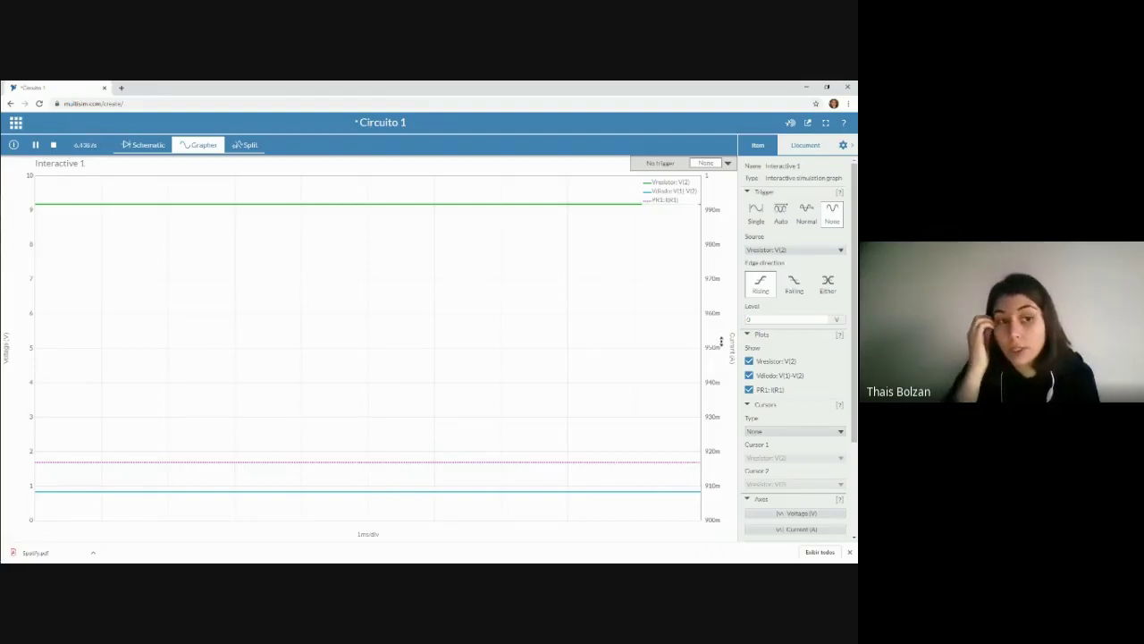
Step: Show the schematic and the graph side by side in Split view, and stop the simulation
left_click(243, 144)
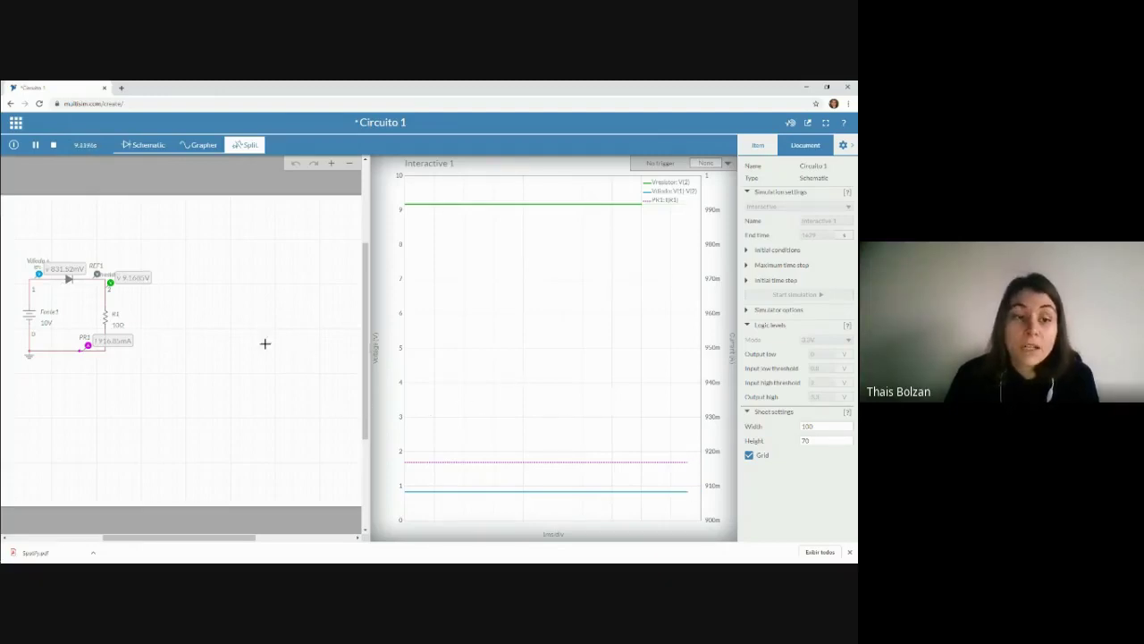
left_click(52, 145)
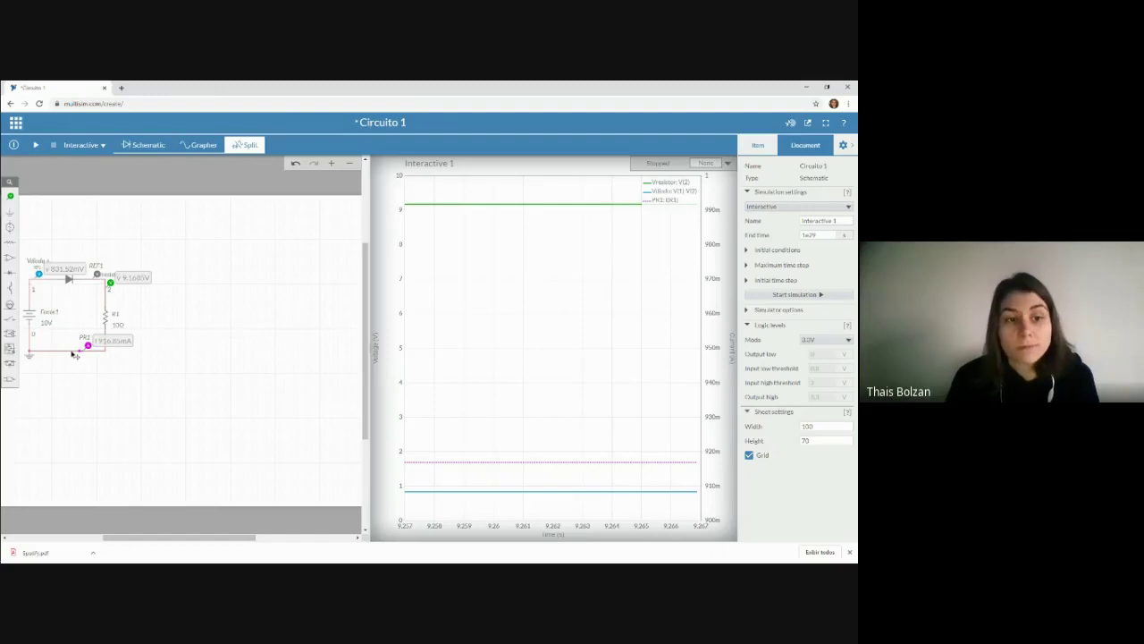
Step: Move the whole circuit with its probes to the right on the sheet, clear of the component palette
left_click_drag(213, 226, 30, 382)
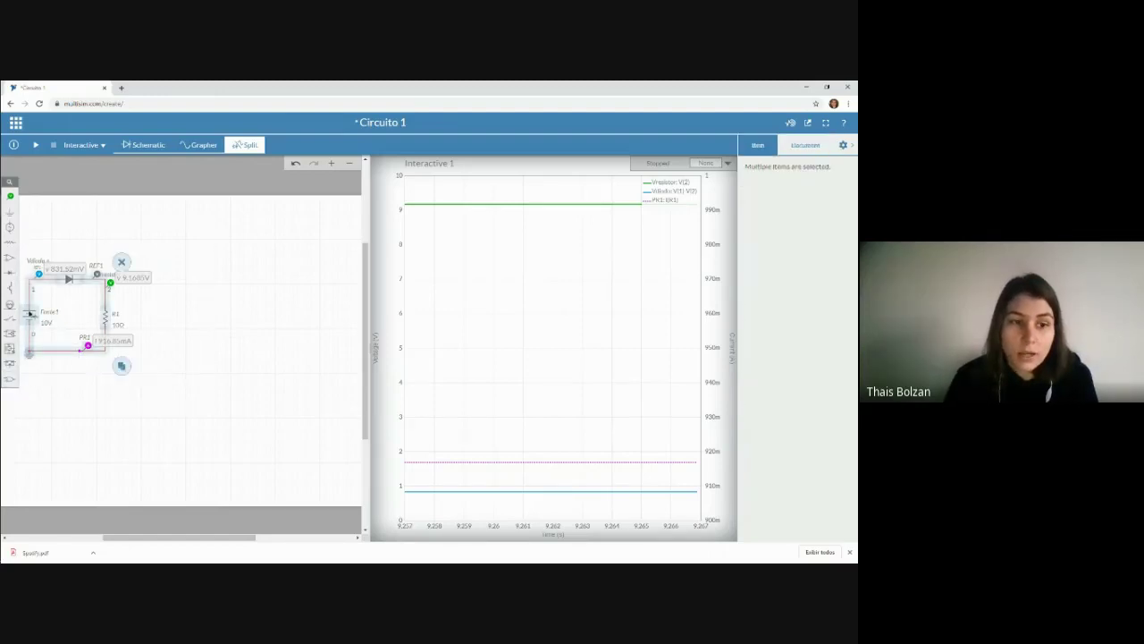
left_click_drag(34, 315, 159, 310)
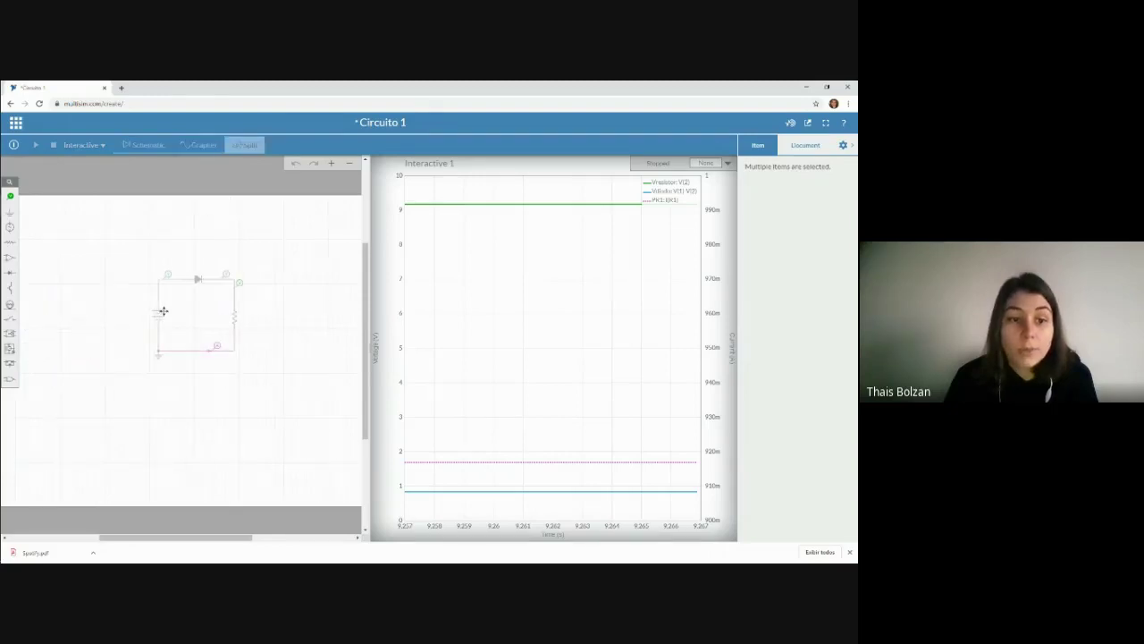
left_click(38, 271)
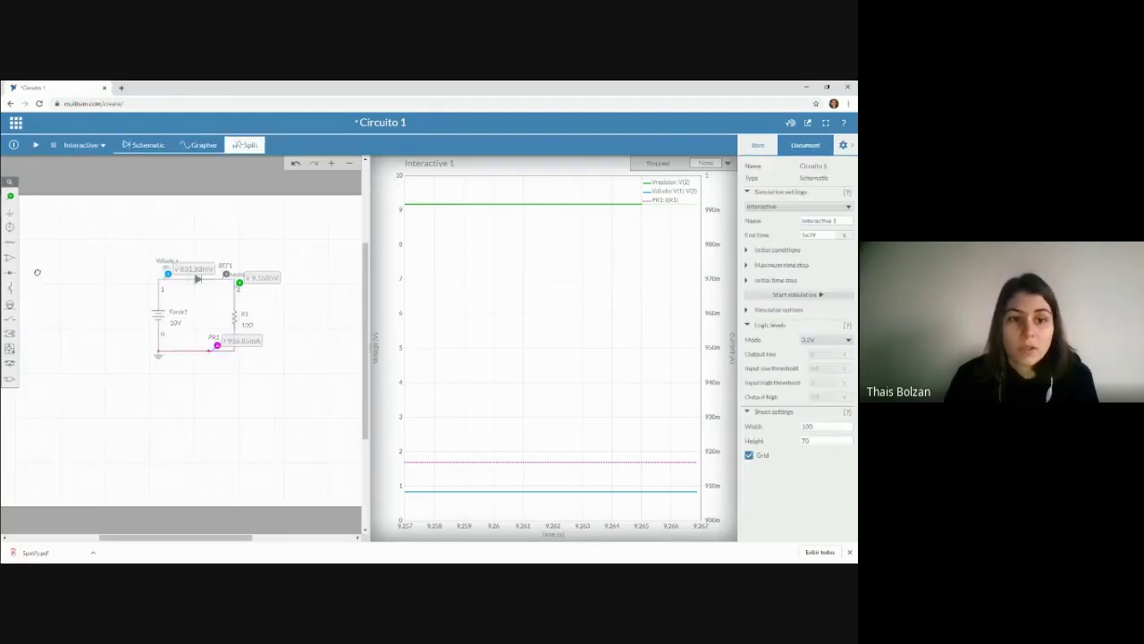